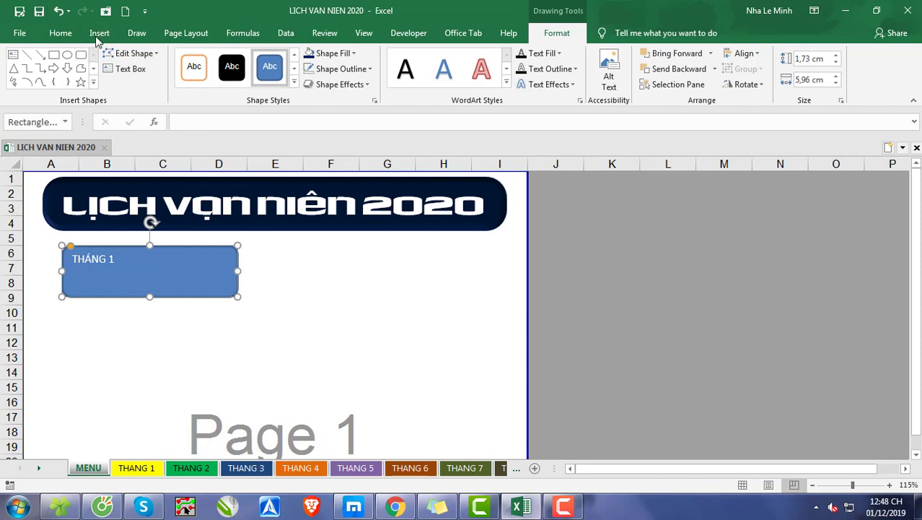
Step: Fill the THÁNG 1 rounded rectangle with the darkest red theme colour and remove its outline
left_click(333, 53)
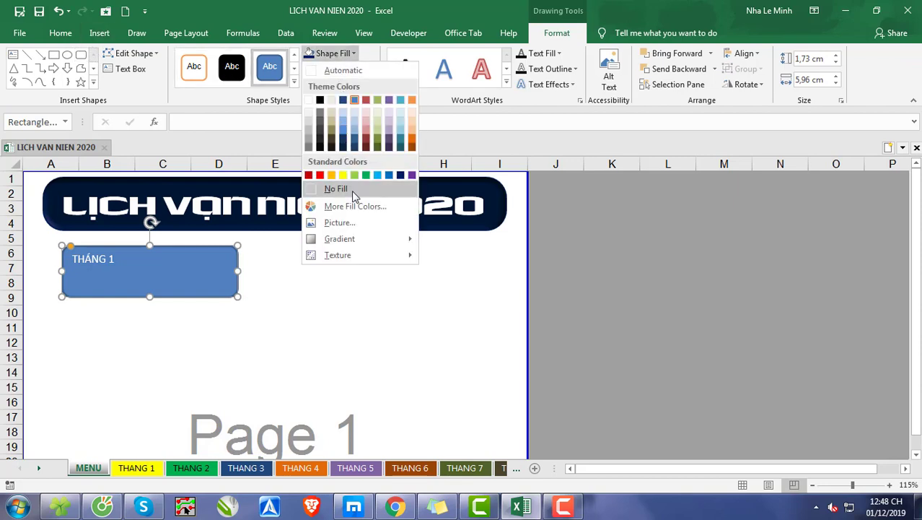
left_click(367, 147)
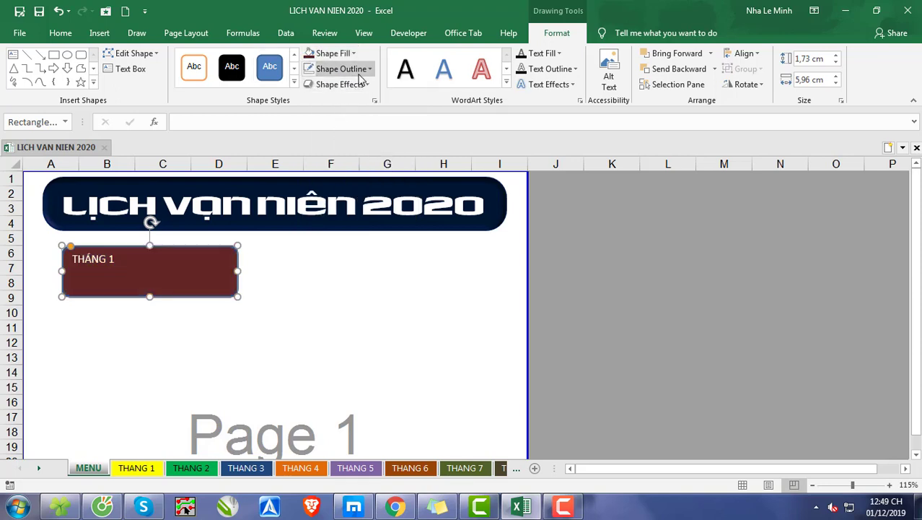
left_click(341, 69)
left_click(354, 207)
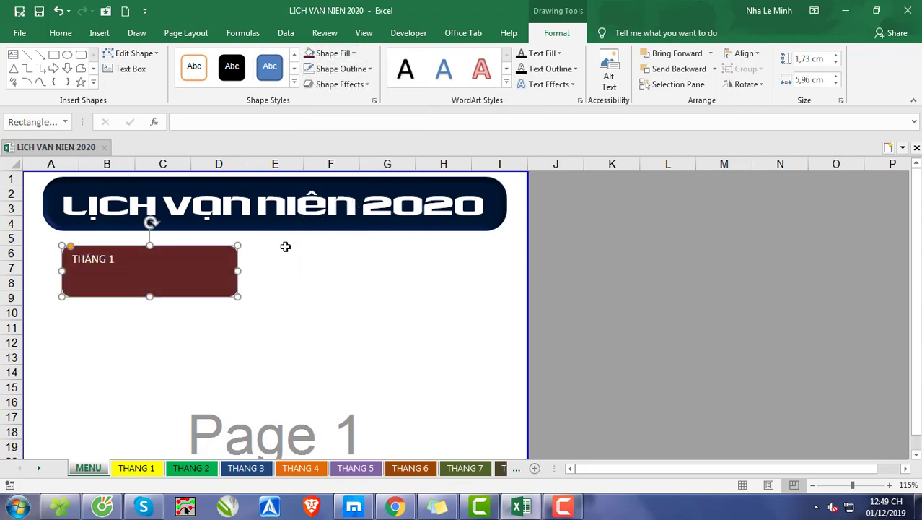
Step: Set the THÁNG 1 label to Times New Roman and centre it horizontally and vertically within its shape
left_click(60, 32)
left_click(187, 60)
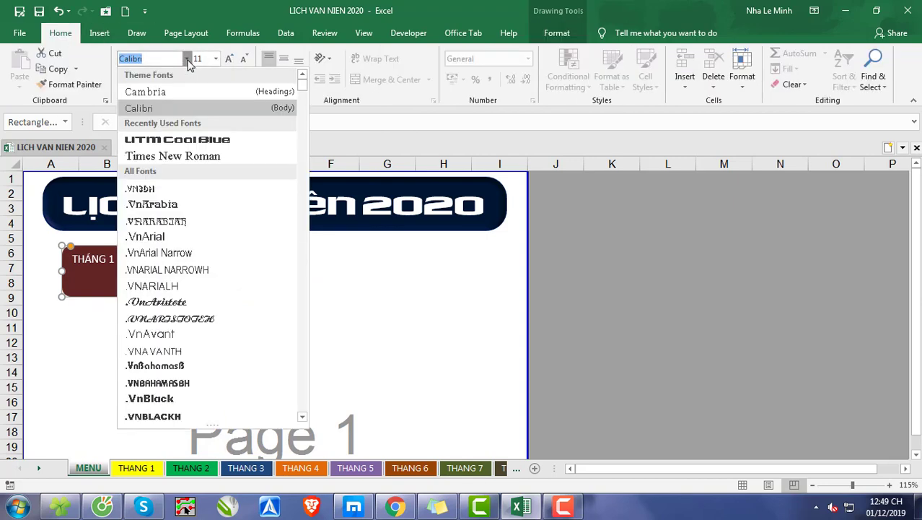
left_click(196, 156)
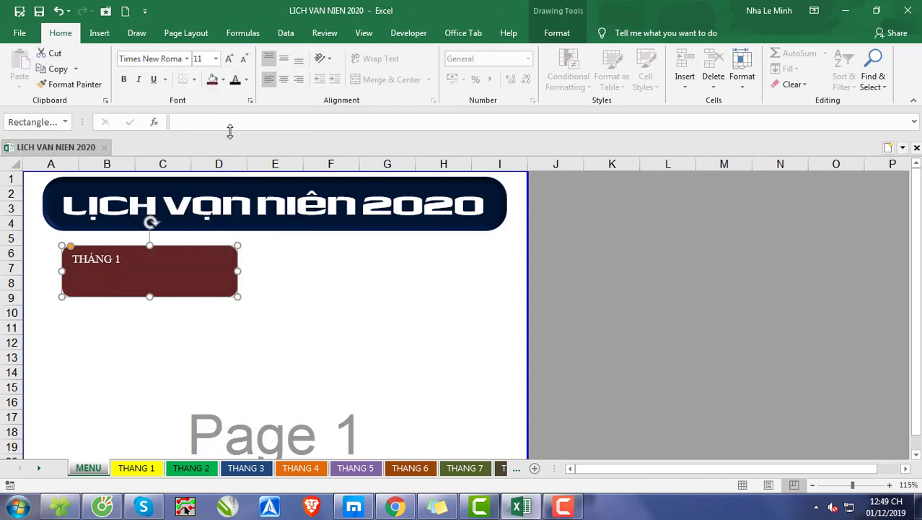
left_click(284, 80)
left_click(284, 58)
Step: Set the THÁNG 1 label's font size to 24 and deselect the shape
left_click(228, 59)
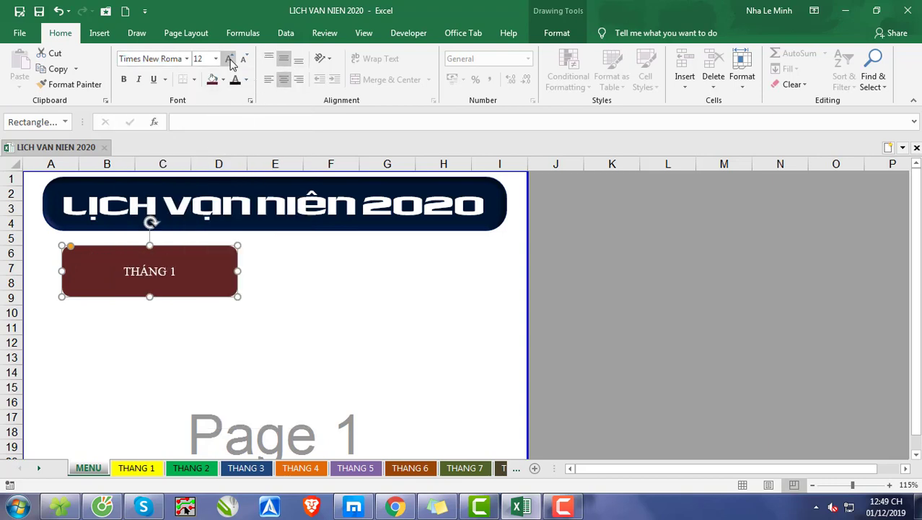
left_click(228, 59)
left_click(229, 58)
left_click(229, 58)
left_click(230, 59)
left_click(230, 59)
left_click(230, 59)
left_click(230, 59)
left_click(230, 59)
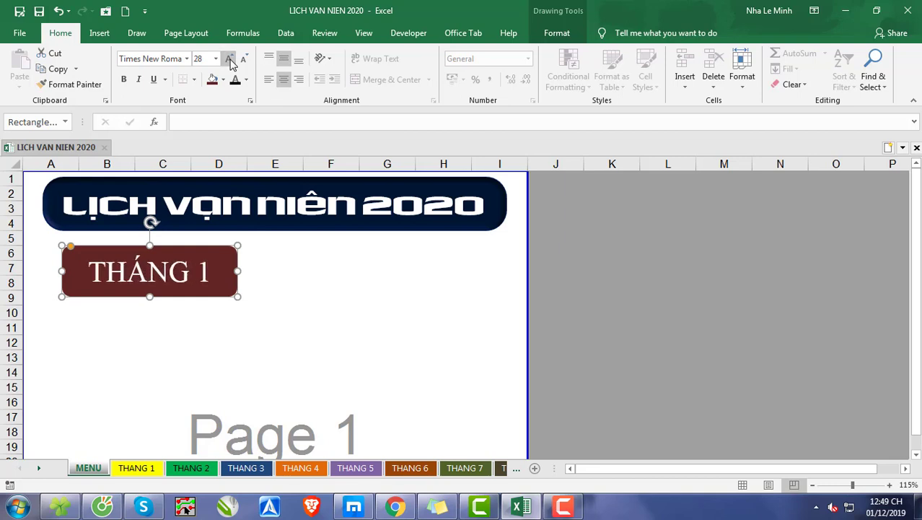
left_click(244, 58)
left_click(243, 59)
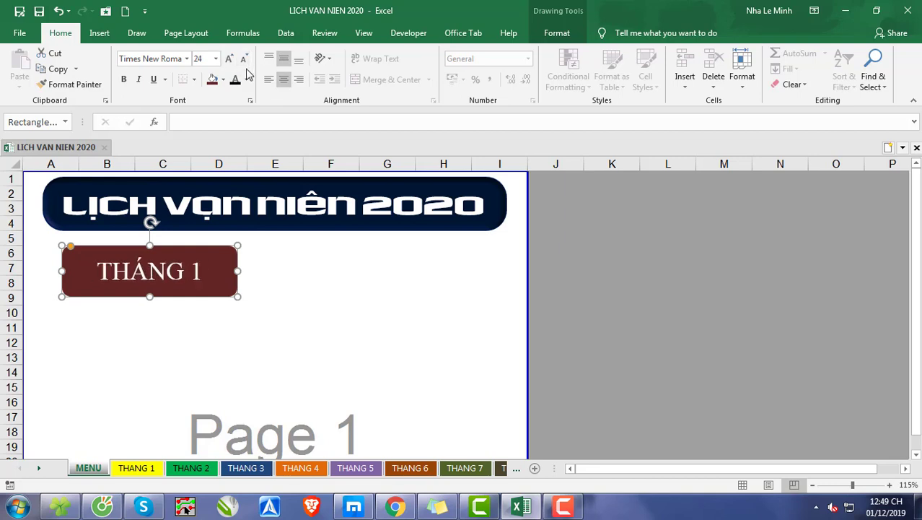
left_click(313, 282)
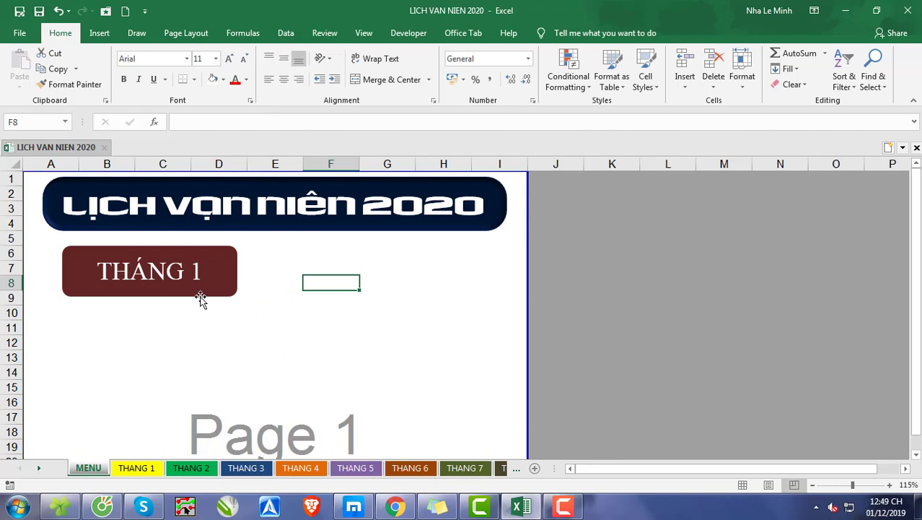
Step: Copy the THÁNG 1 shape five times straight down columns A to D, placing the last copy at rows 32 to 35
left_click_drag(205, 290, 206, 391)
scroll(210, 296, "down", 3)
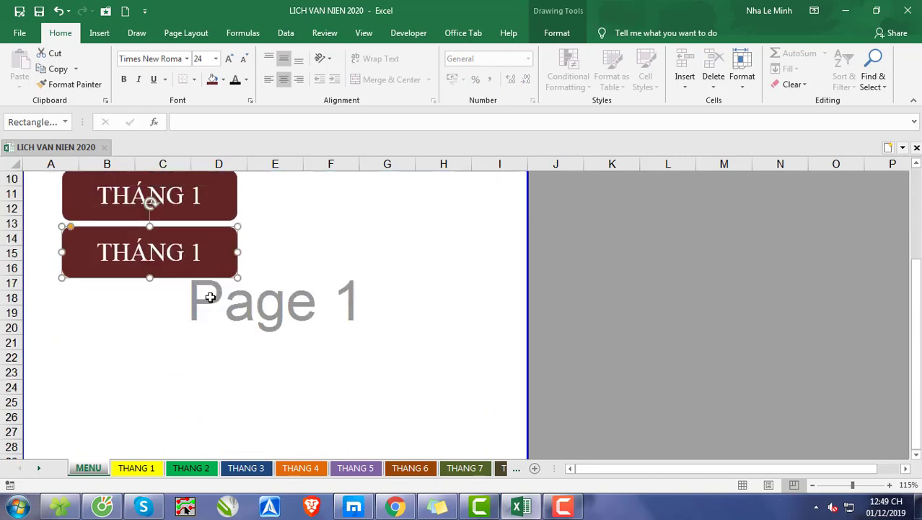
left_click_drag(196, 263, 193, 329)
scroll(199, 329, "down", 2)
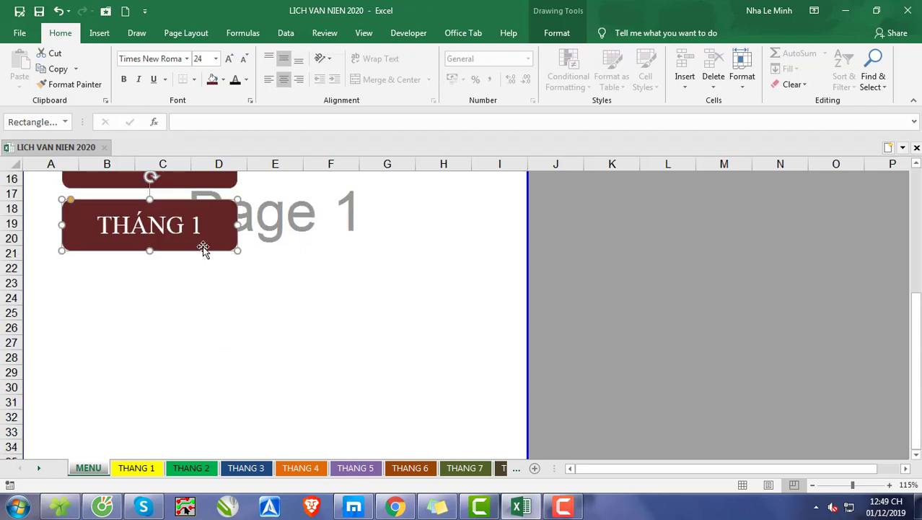
left_click_drag(203, 246, 200, 329)
scroll(200, 324, "down", 2)
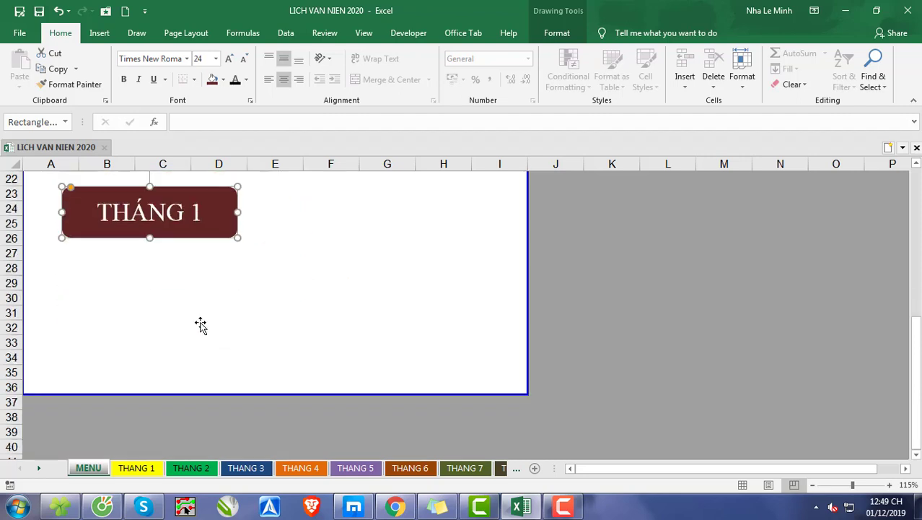
left_click_drag(189, 239, 207, 375)
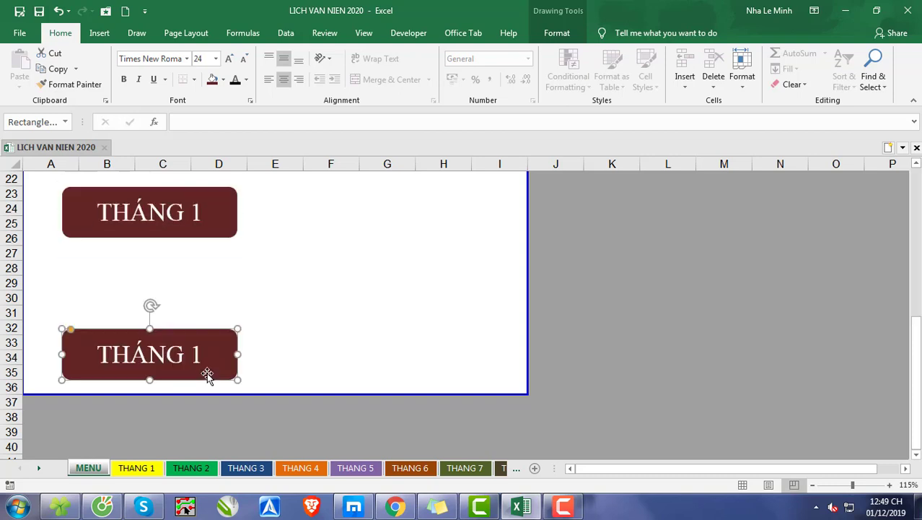
Step: Select all six THÁNG 1 shapes in the column and distribute them vertically
scroll(207, 372, "up", 2)
scroll(311, 324, "down", 3, "ctrl")
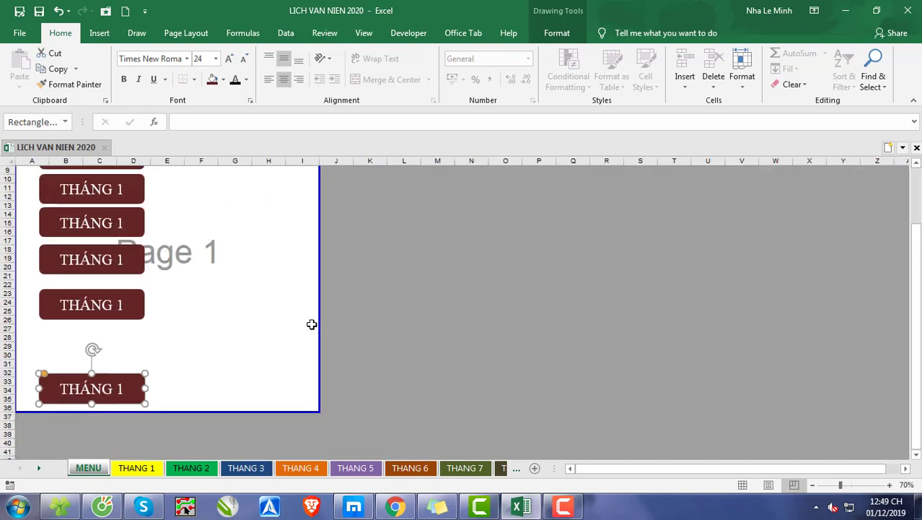
scroll(311, 324, "up", 2)
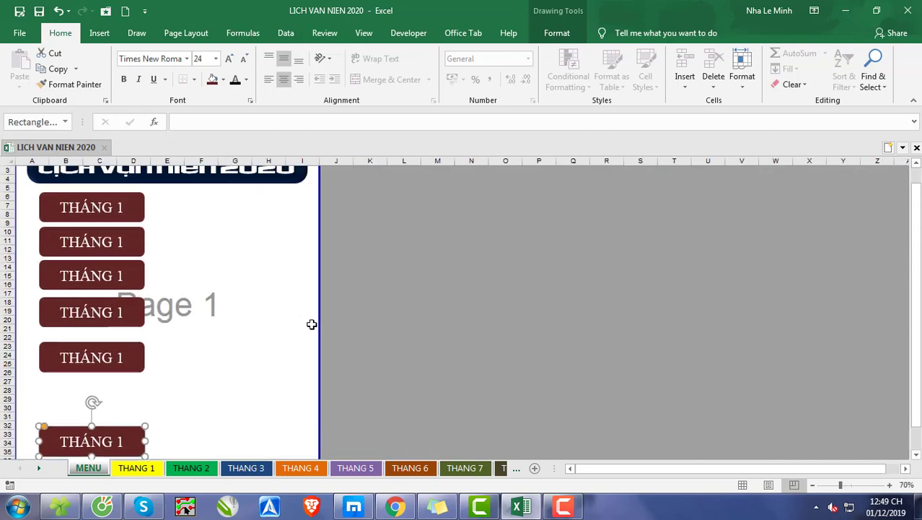
left_click(126, 370, "shift")
left_click(127, 312, "shift")
left_click(127, 277, "shift")
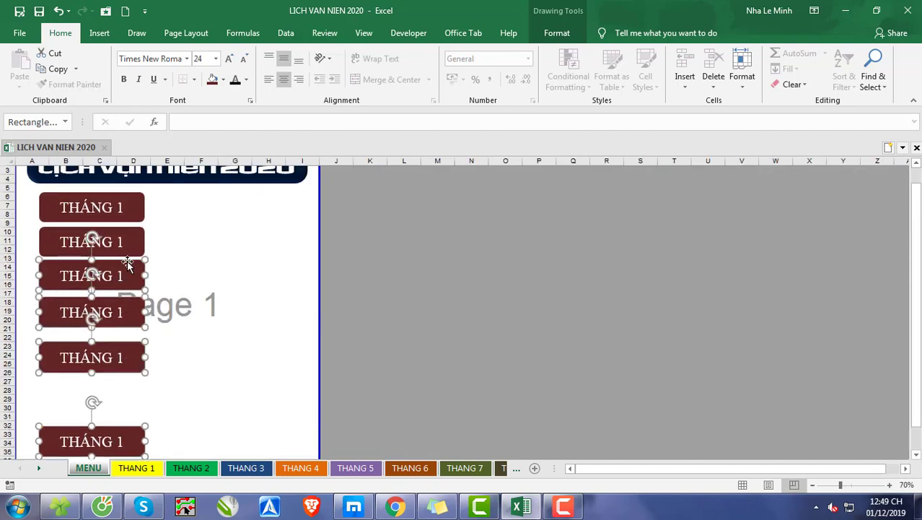
left_click(129, 249, "shift")
left_click(128, 211, "shift")
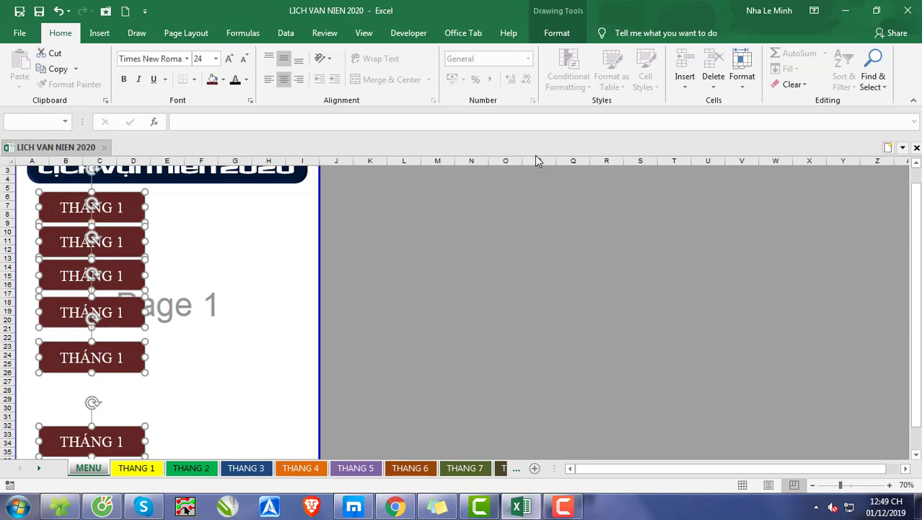
left_click(557, 32)
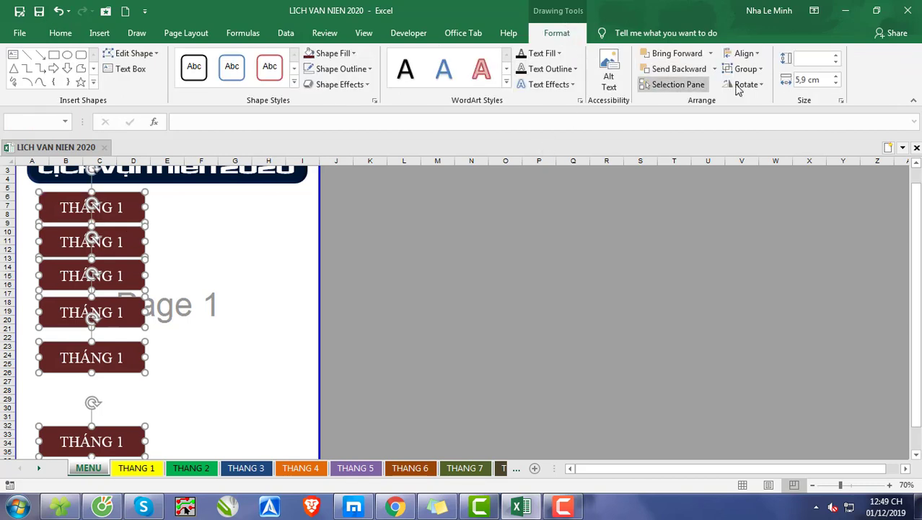
left_click(743, 53)
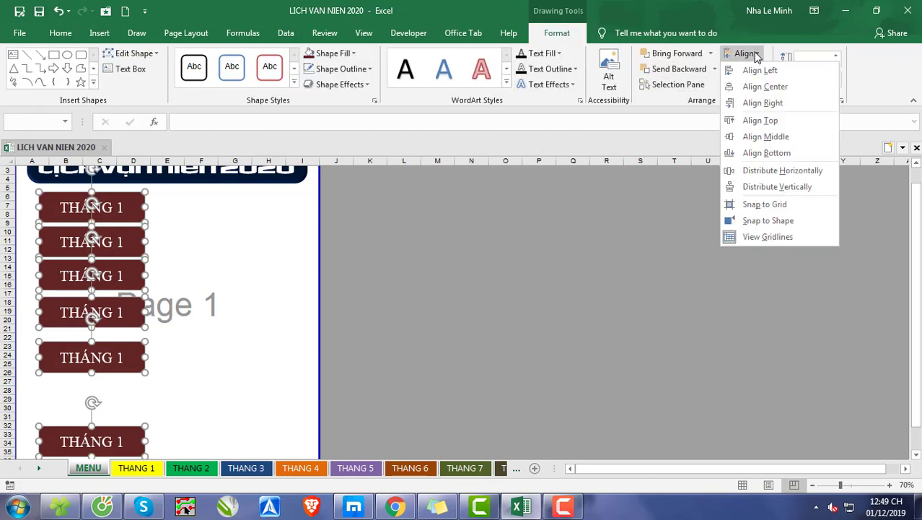
left_click(756, 187)
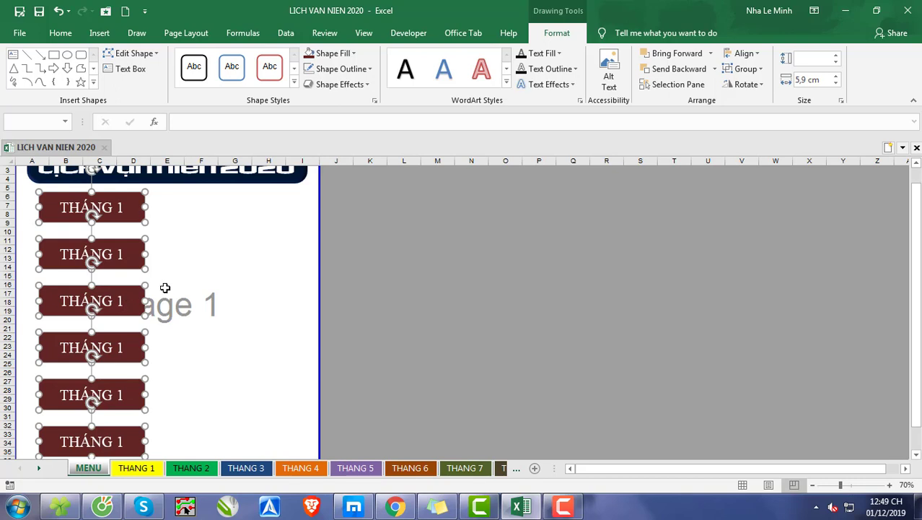
Step: Copy the column of six shapes sideways to form a second column across F to I, level with the first
scroll(165, 288, "up", 3)
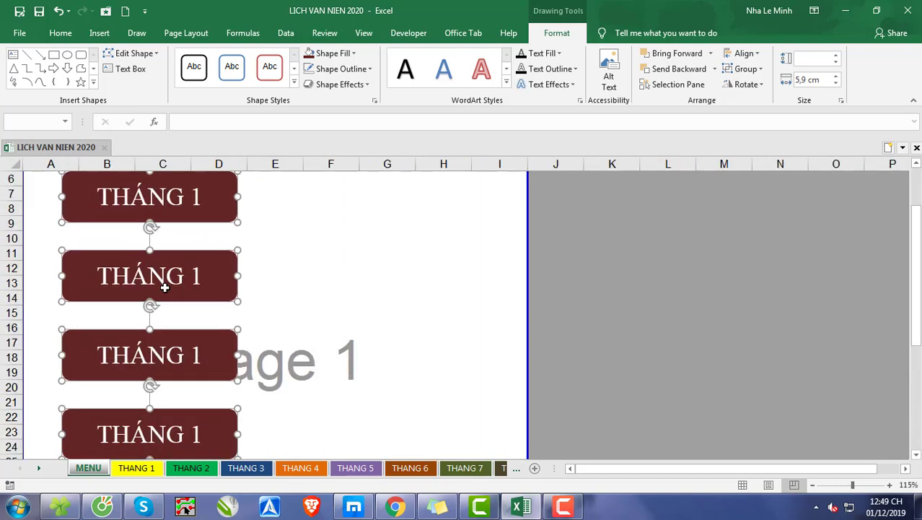
scroll(165, 287, "up", 2)
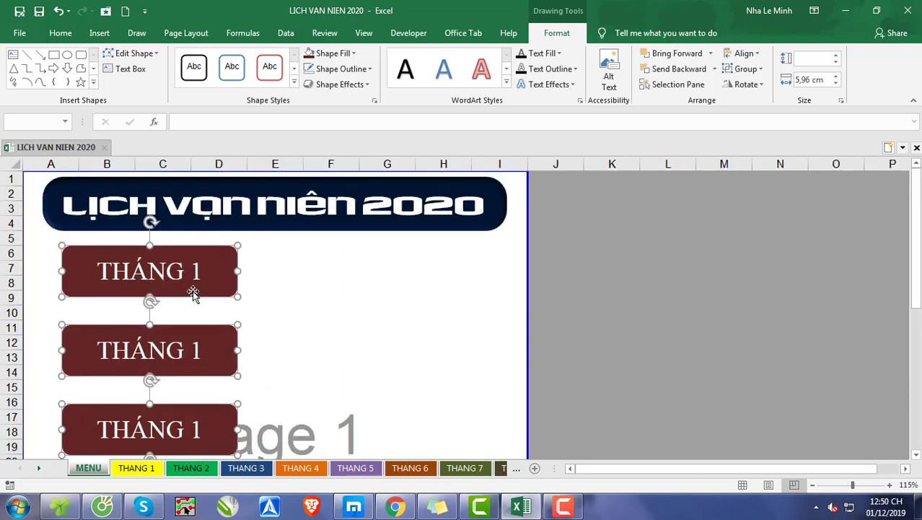
left_click_drag(192, 291, 447, 333)
left_click(612, 312)
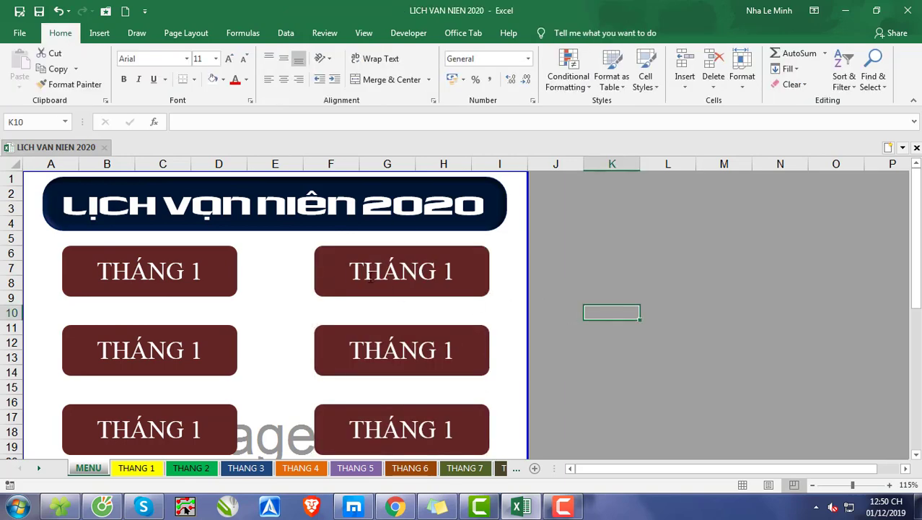
Step: Relabel the second, third and fourth shapes of the first column as THÁNG 2, THÁNG 3 and THÁNG 4
scroll(334, 270, "down", 1)
double_click(198, 304)
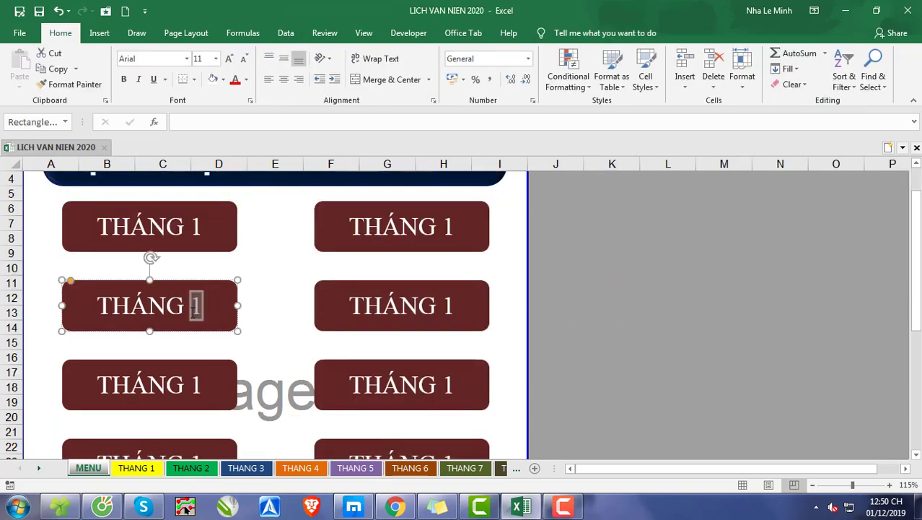
type("2")
scroll(198, 309, "down", 1)
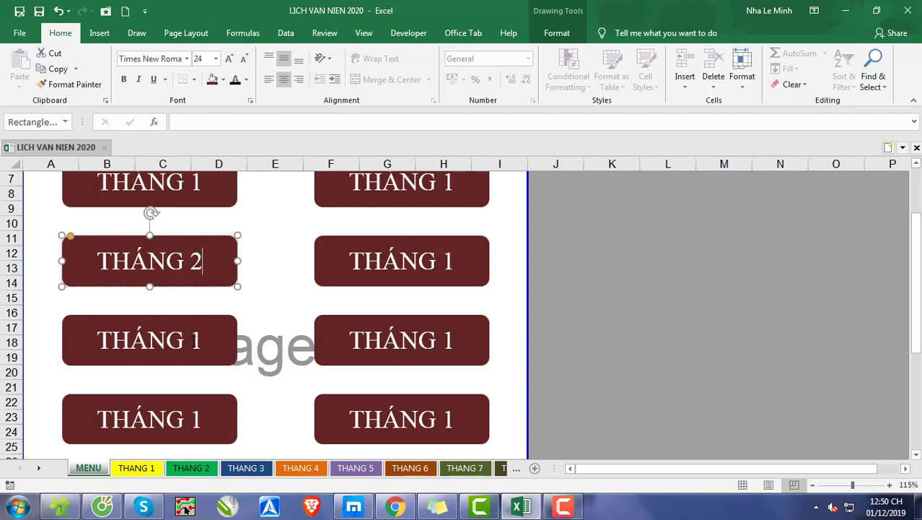
double_click(197, 340)
type("3")
scroll(213, 329, "down", 1)
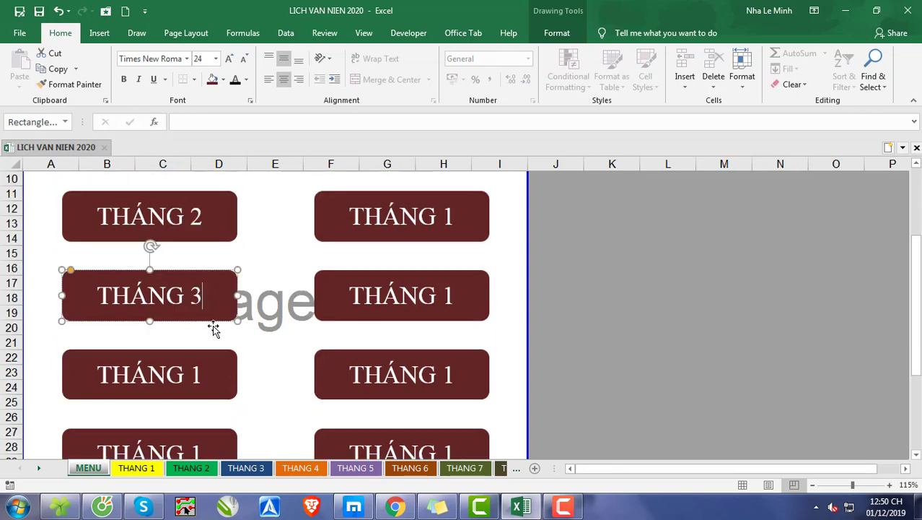
double_click(198, 374)
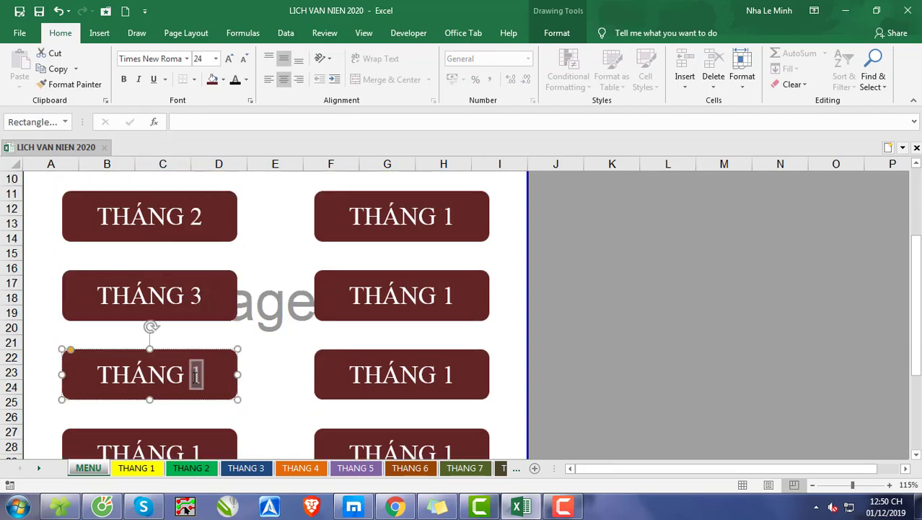
type("4")
Step: Relabel the last two shapes of the first column as THÁNG 5 and THÁNG 6
scroll(227, 355, "down", 1)
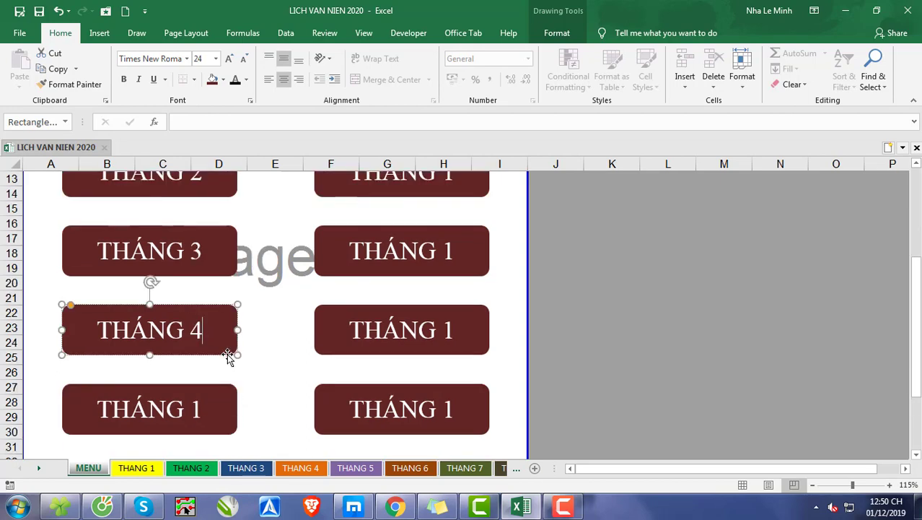
double_click(196, 408)
type("5")
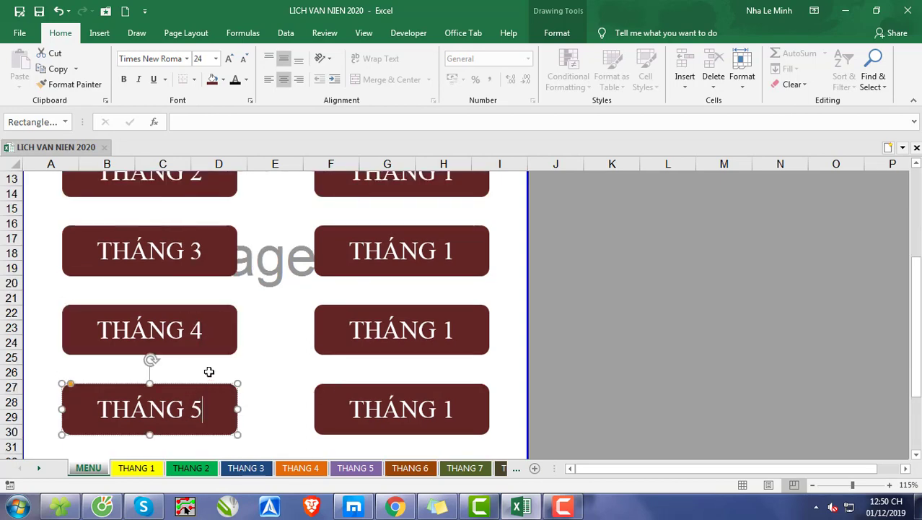
scroll(208, 373, "down", 2)
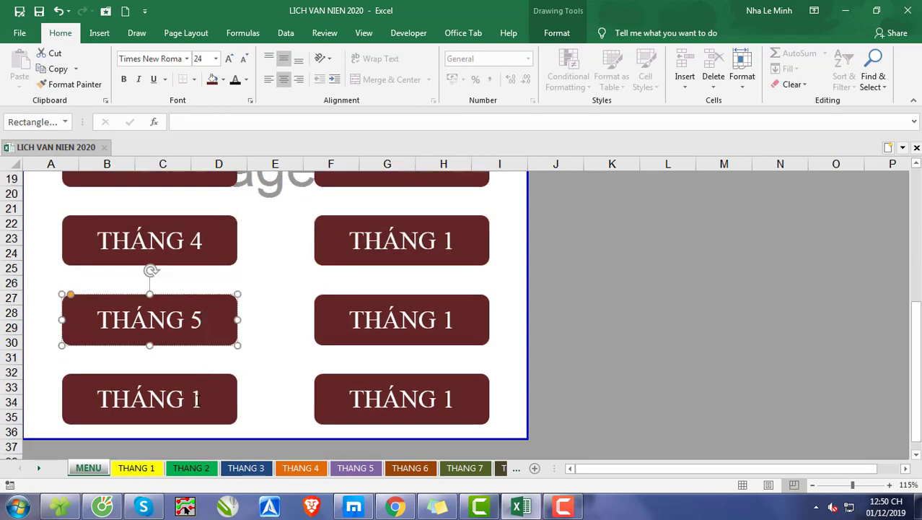
double_click(197, 398)
type("6")
Step: Relabel the first two shapes of the second column as THÁNG 7 and THÁNG 8
scroll(229, 356, "up", 4)
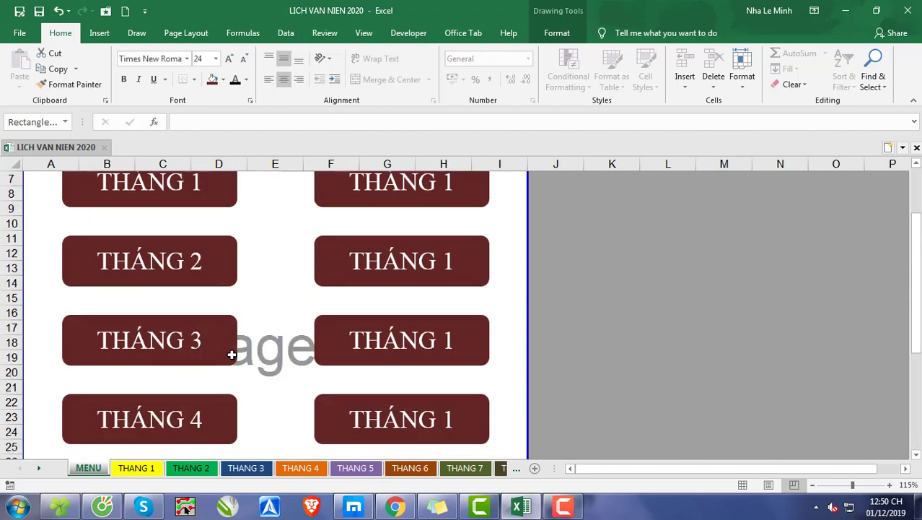
scroll(232, 355, "up", 2)
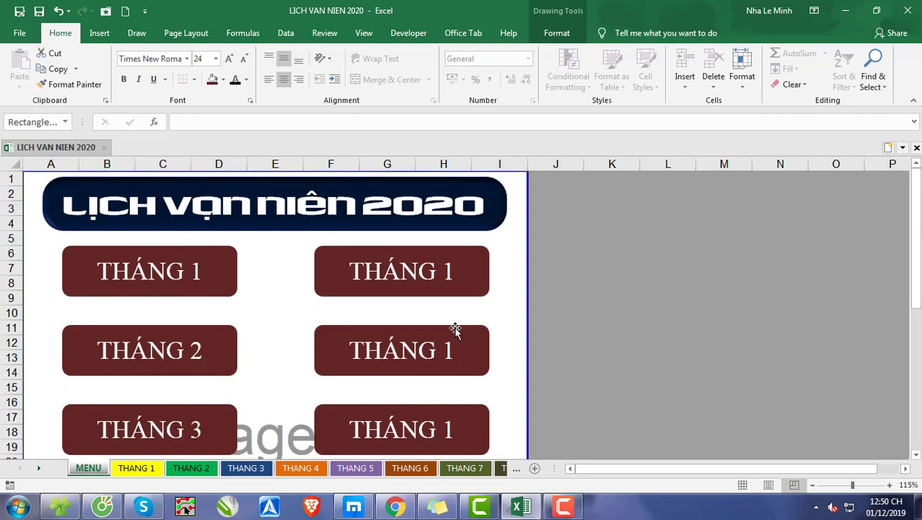
double_click(449, 270)
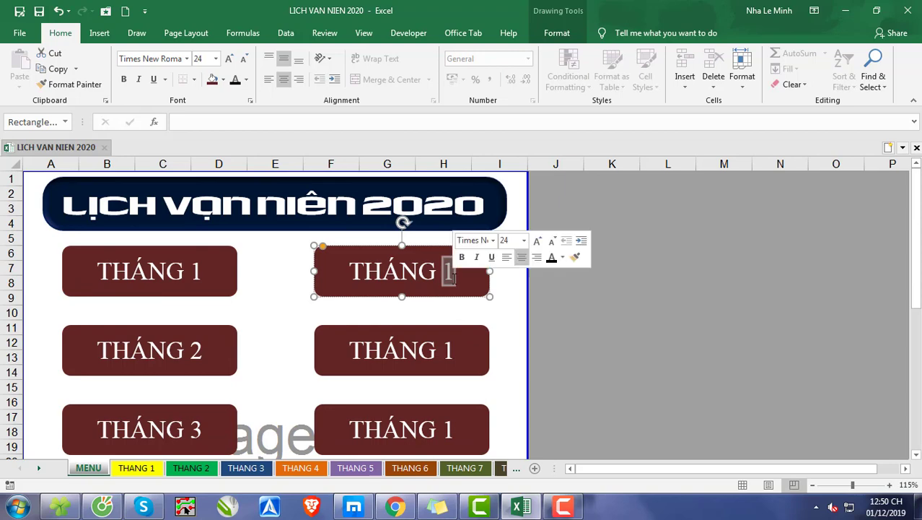
type("7")
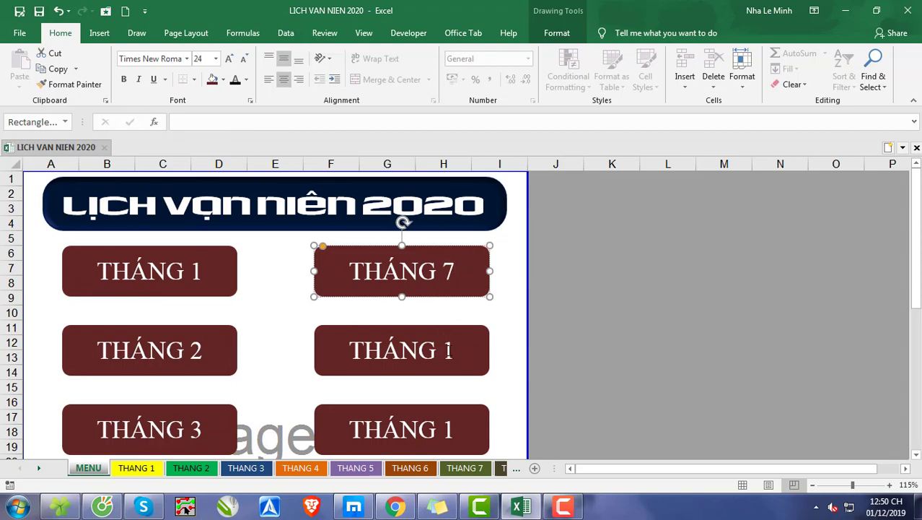
double_click(449, 350)
type("8")
scroll(453, 355, "down", 1)
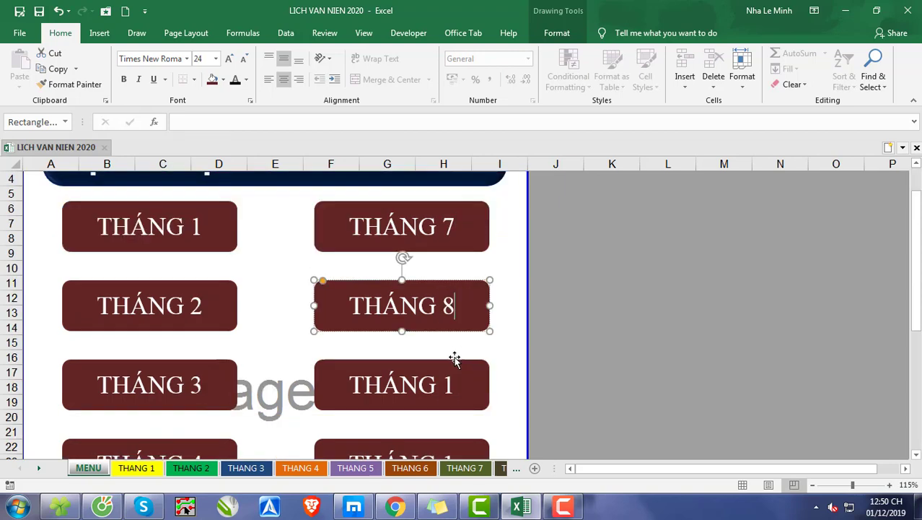
Step: Relabel the third and fourth shapes of the second column as THÁNG 9 and THÁNG 10
double_click(449, 384)
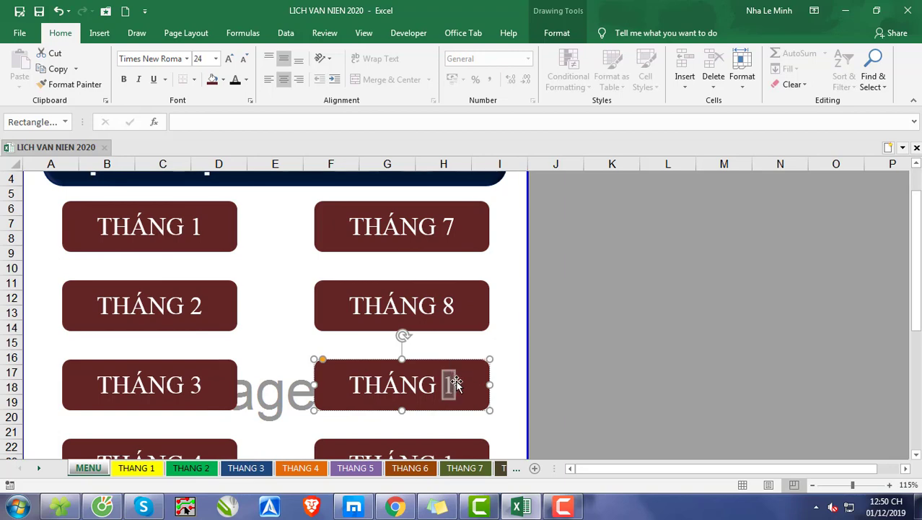
type("9")
scroll(459, 380, "down", 2)
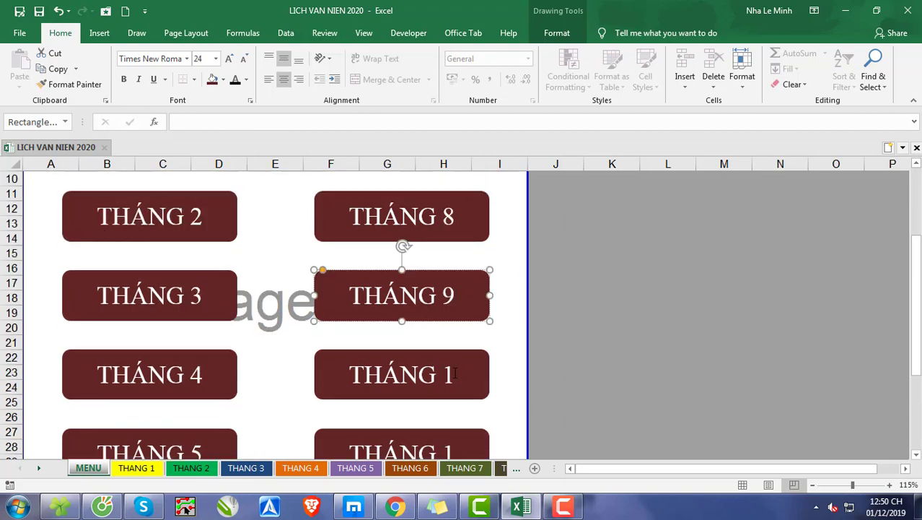
left_click(455, 373)
type("0")
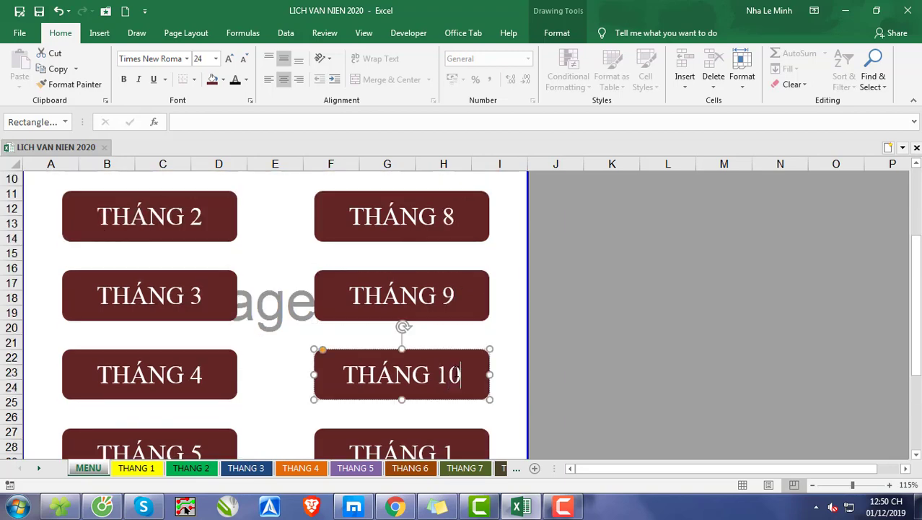
Step: Relabel the last two shapes of the second column as THÁNG 11 and THÁNG 12
scroll(454, 373, "down", 1)
left_click(455, 408)
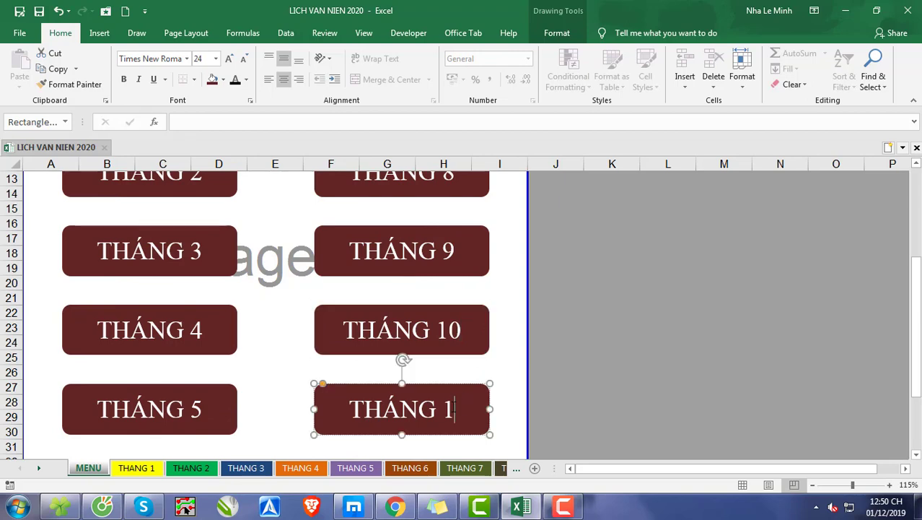
type("1")
scroll(455, 406, "down", 2)
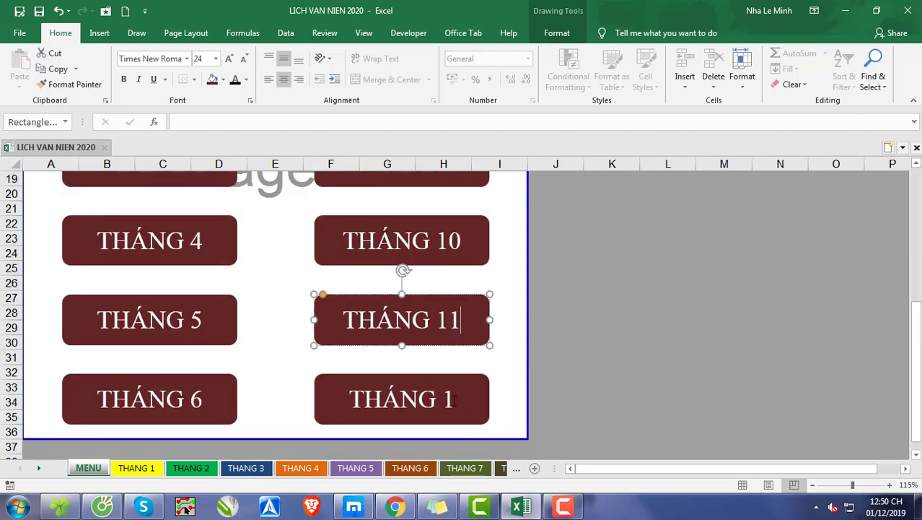
left_click(456, 399)
type("2")
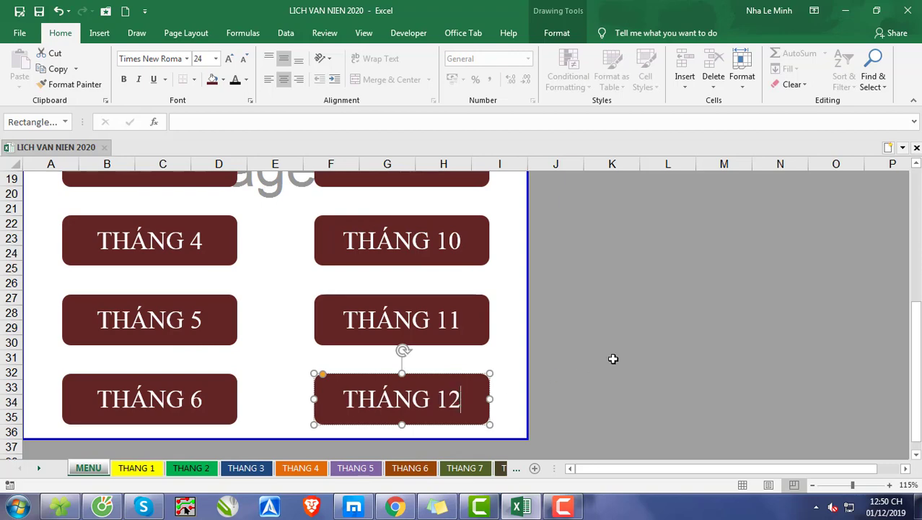
left_click(610, 356)
Step: Fill all six second-column shapes, THÁNG 7 to THÁNG 12, with a dark olive green theme colour
left_click(476, 402)
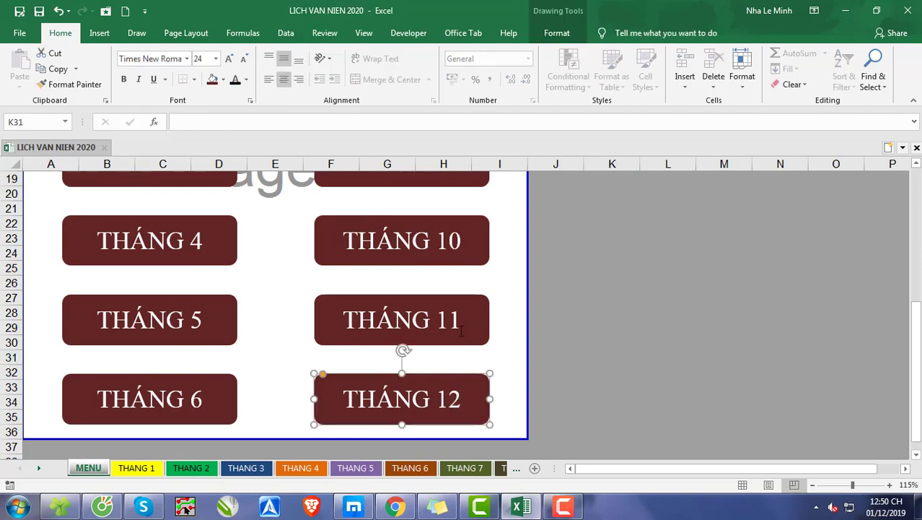
left_click(460, 329)
scroll(462, 332, "up", 2)
left_click(466, 339, "shift")
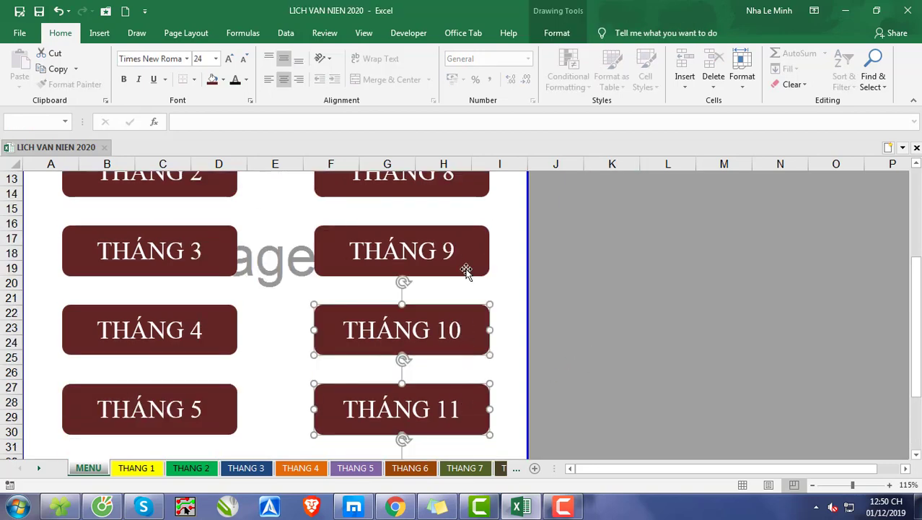
left_click(465, 270, "shift")
scroll(462, 281, "up", 2)
left_click(460, 277, "shift")
scroll(460, 278, "up", 2)
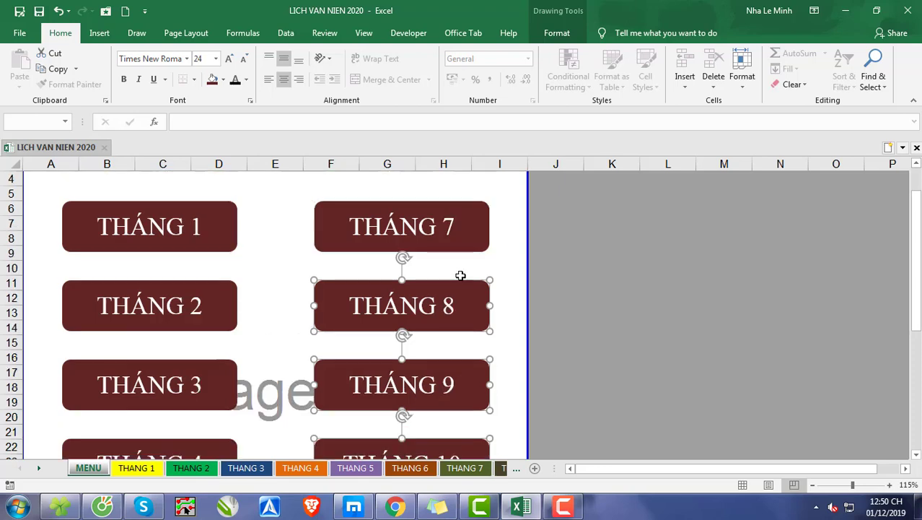
left_click(460, 282, "shift")
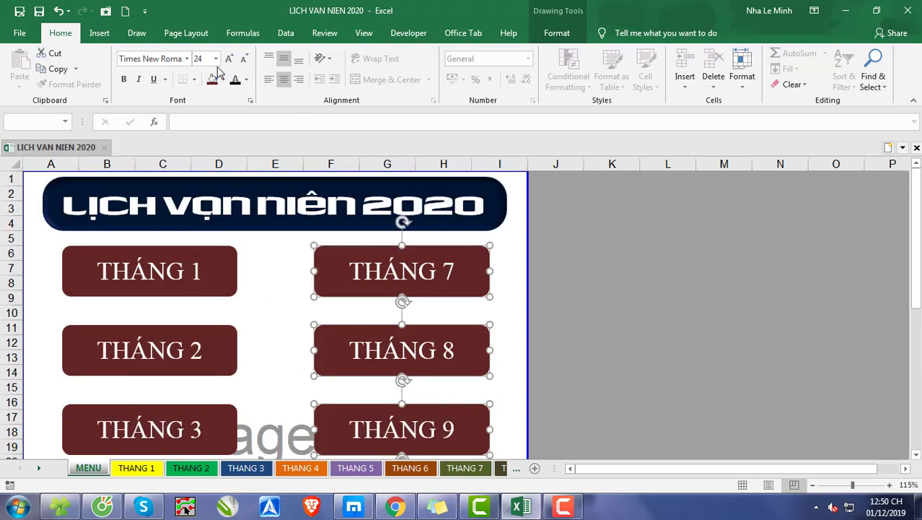
left_click(554, 33)
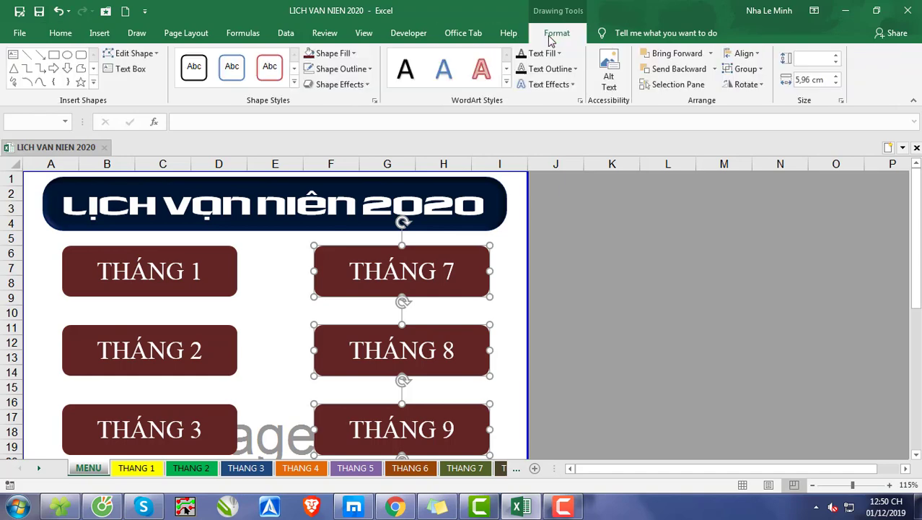
left_click(349, 55)
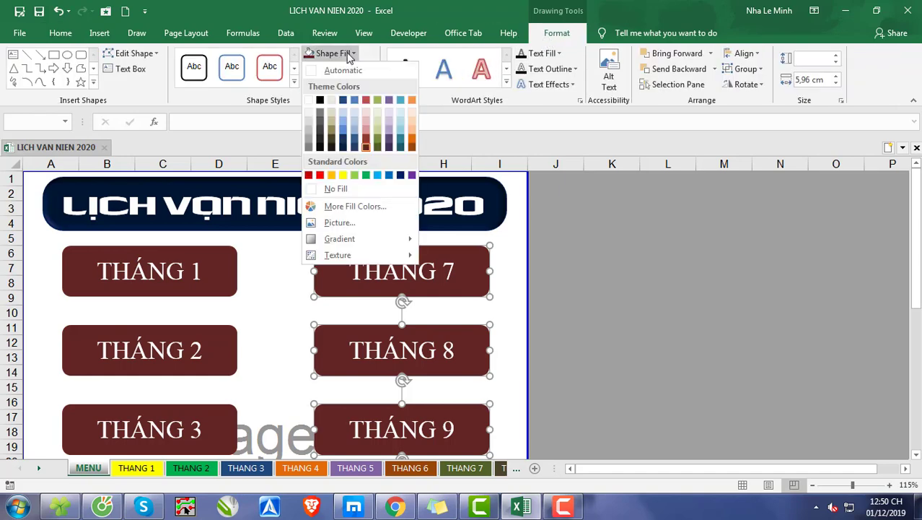
left_click(377, 137)
left_click(634, 294)
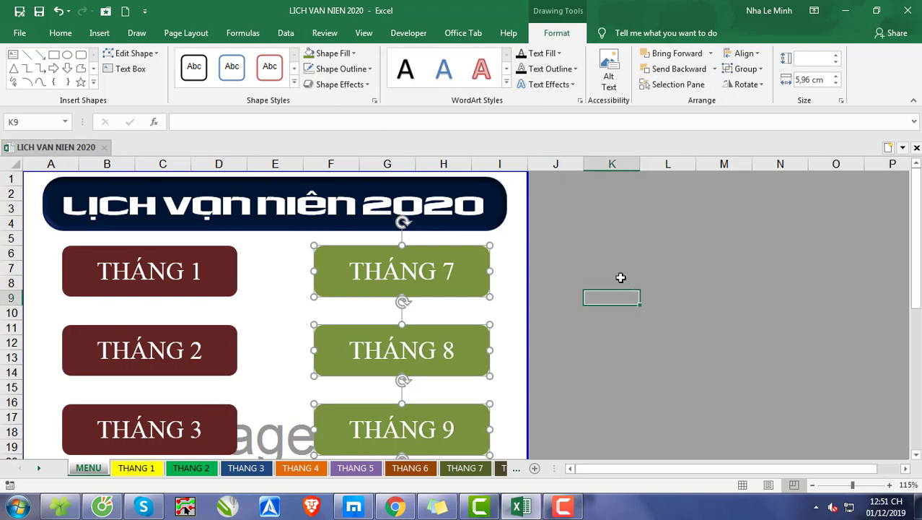
left_click(590, 262)
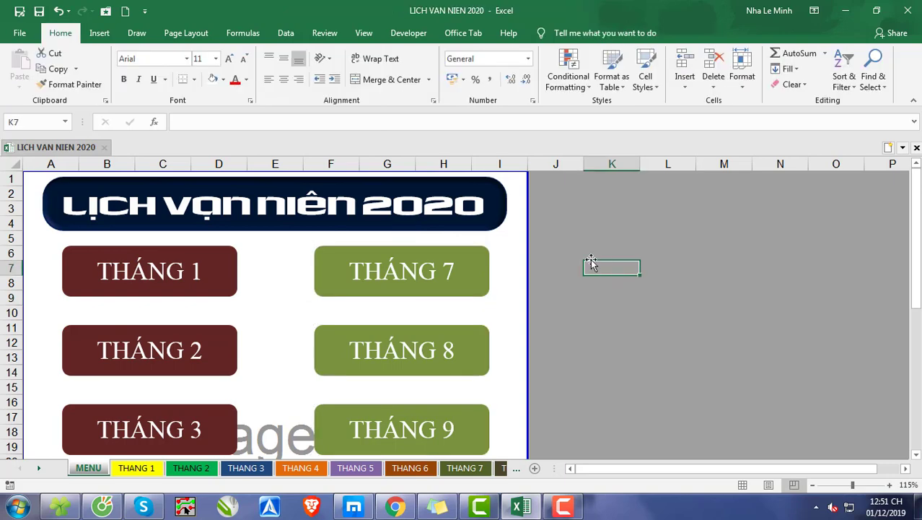
Step: Review the two columns of month buttons, and look through the sheets THANG 1 to THANG 8 for a MENU button in the header
scroll(590, 262, "down", 4)
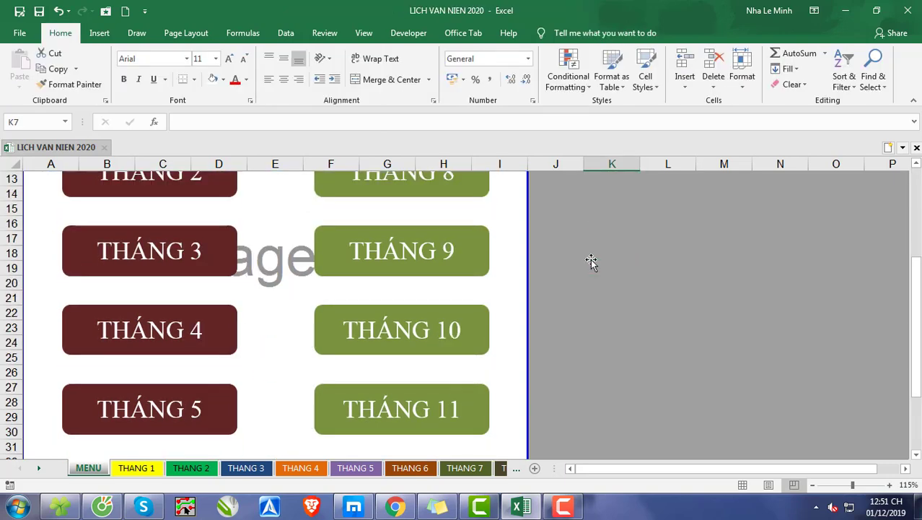
scroll(590, 262, "down", 2)
scroll(590, 259, "up", 4)
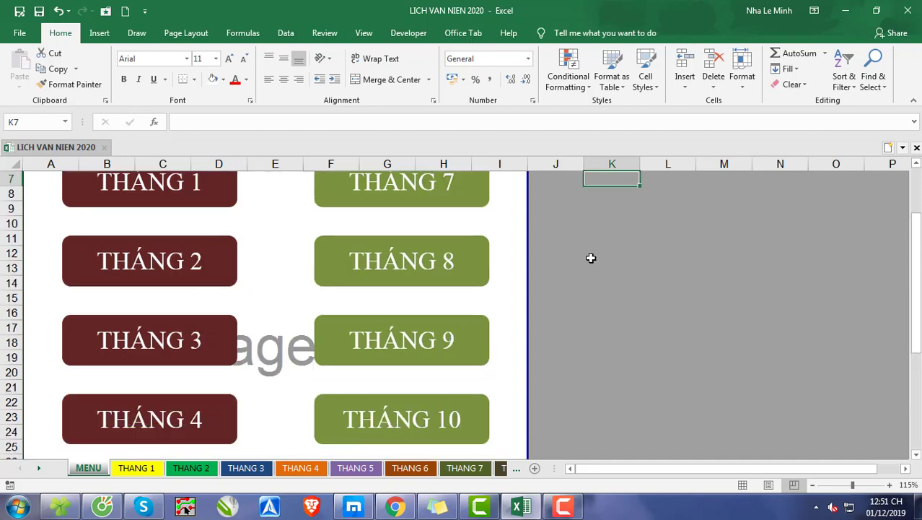
scroll(590, 257, "up", 2)
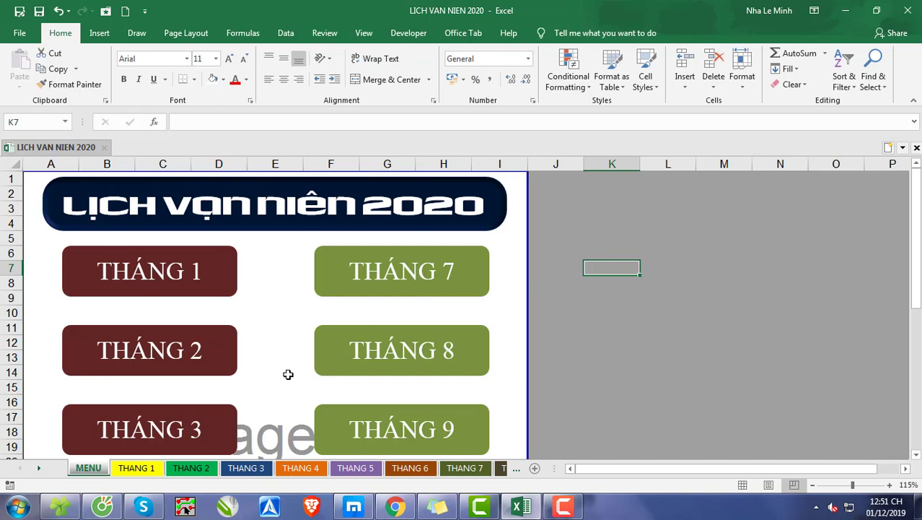
left_click(148, 471)
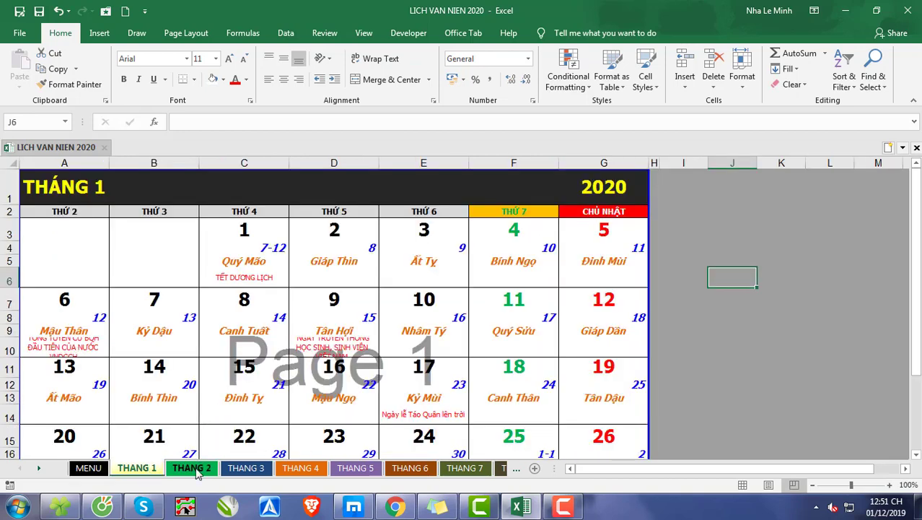
left_click(193, 468)
left_click(246, 468)
left_click(301, 468)
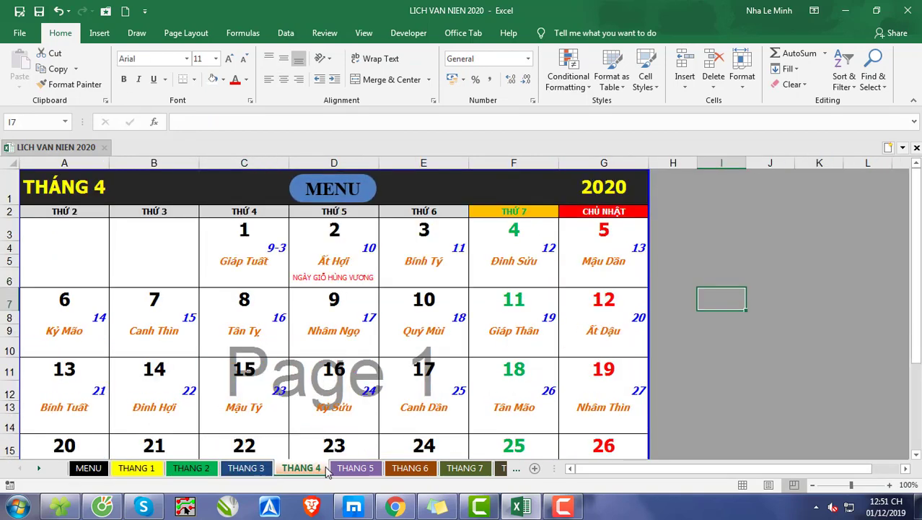
left_click(353, 469)
left_click(408, 468)
left_click(458, 469)
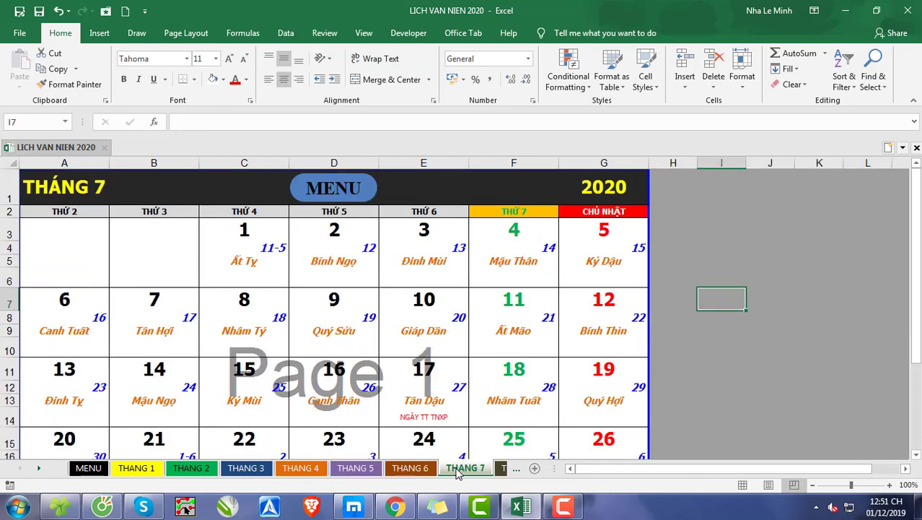
left_click(505, 469)
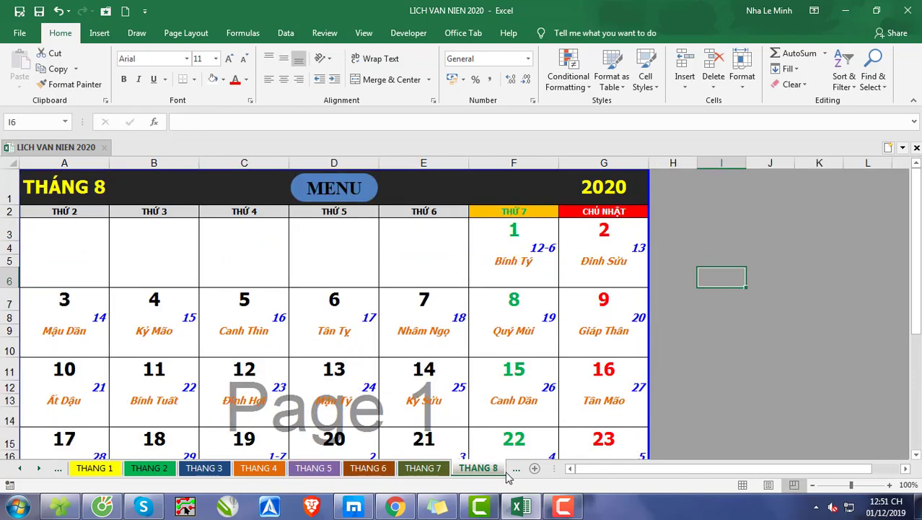
Step: Test the MENU buttons on the THANG 2 and THANG 4 sheets and compare with the THANG 1 header
left_click(22, 469)
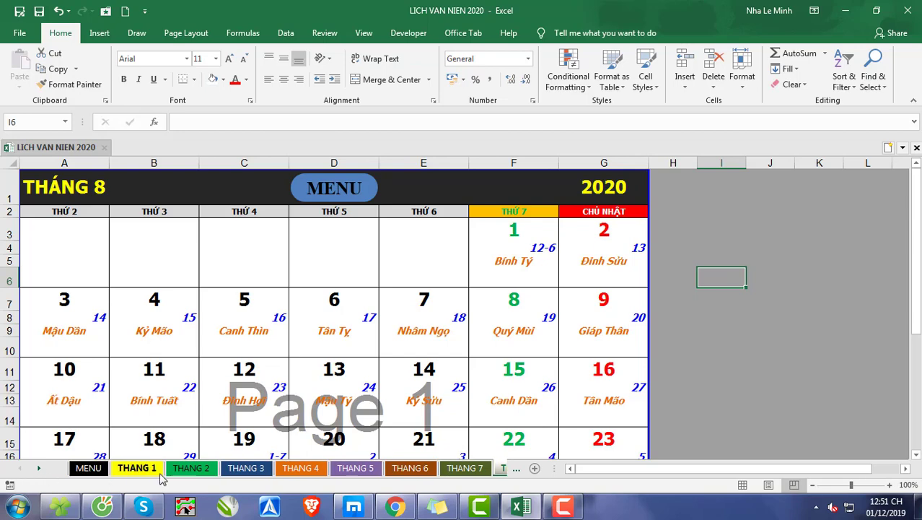
left_click(189, 469)
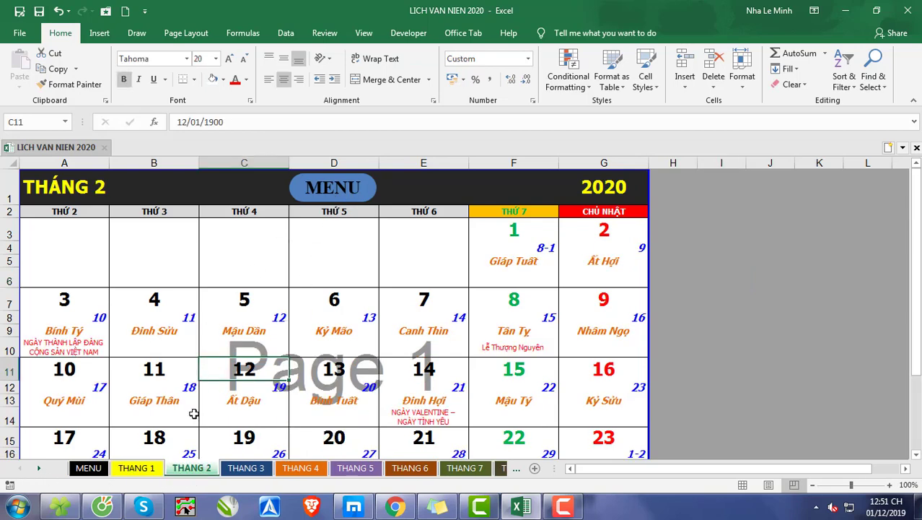
left_click(337, 191)
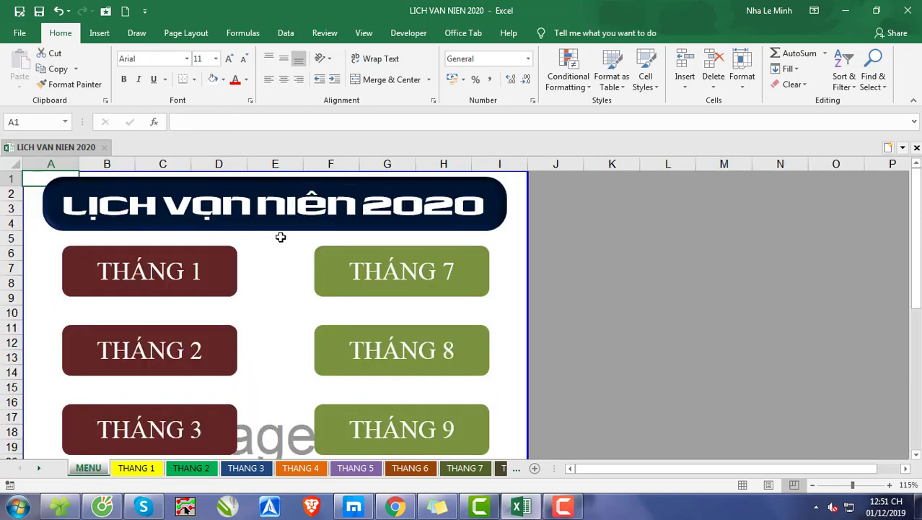
left_click(134, 469)
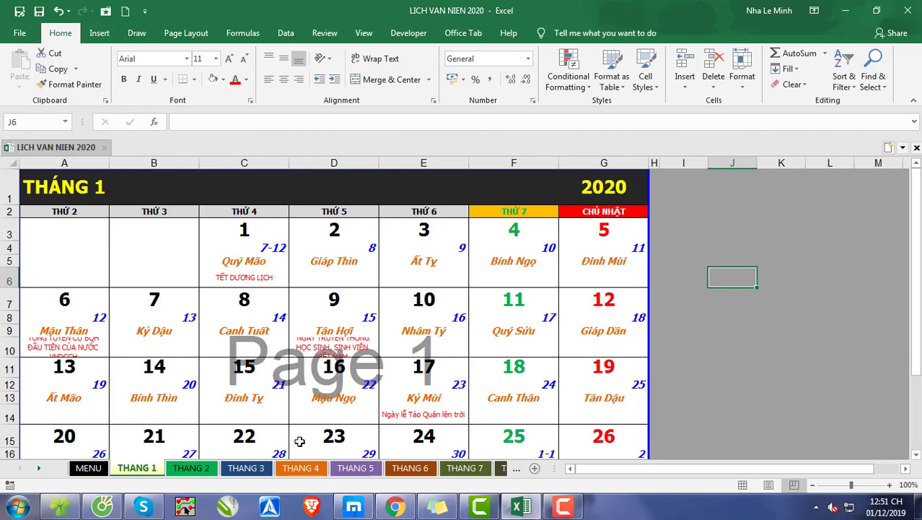
left_click(301, 468)
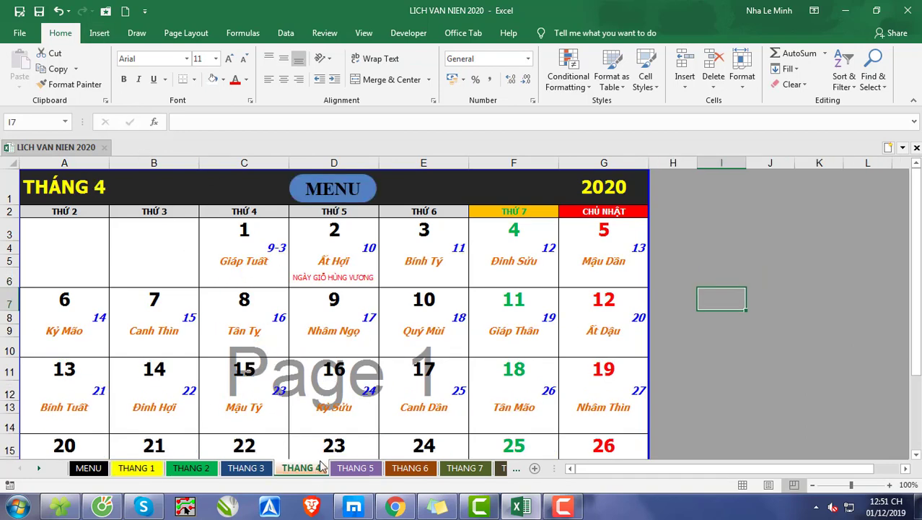
left_click(368, 204)
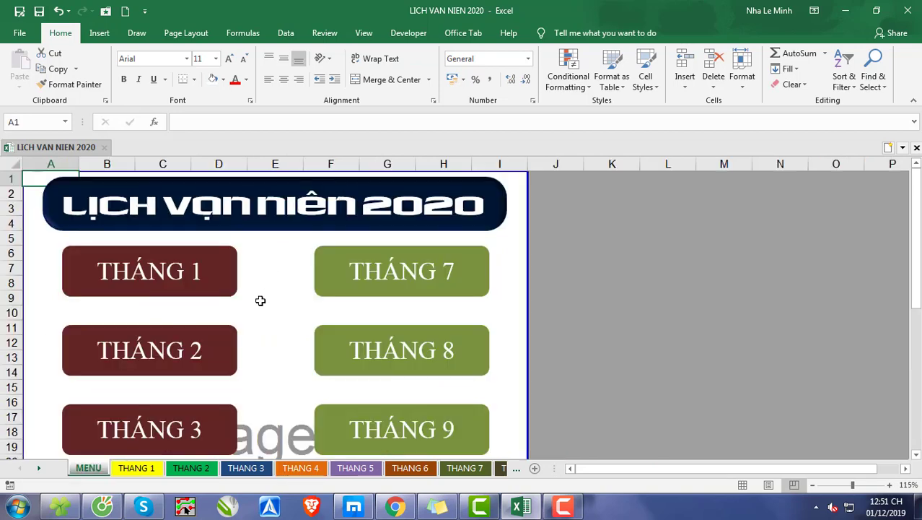
Step: Draw a rounded rectangle about 3.25 by 1.09 cm in cell D1 of the THANG 1 sheet and increase its corner rounding
left_click(137, 468)
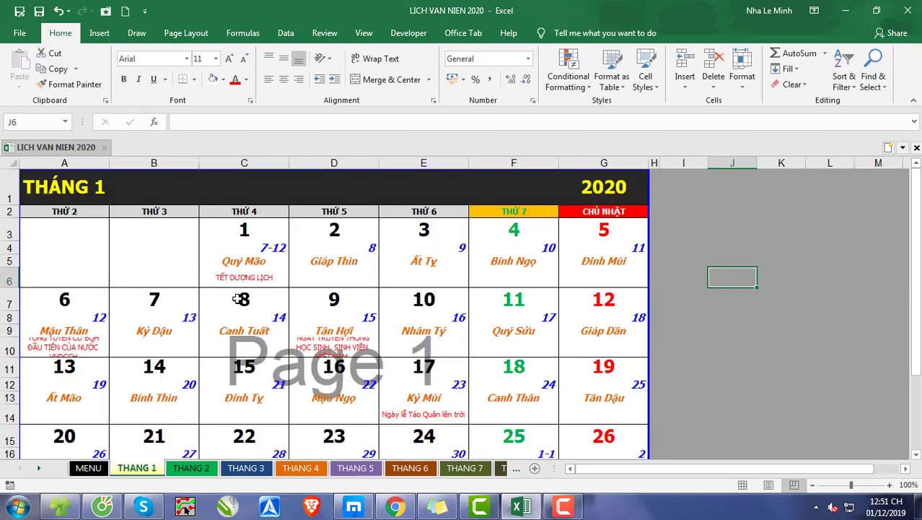
left_click(100, 33)
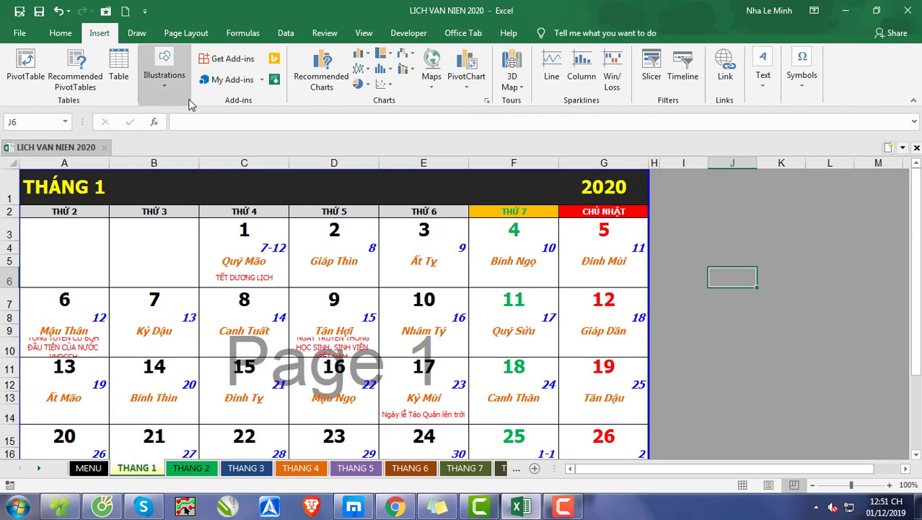
left_click(166, 81)
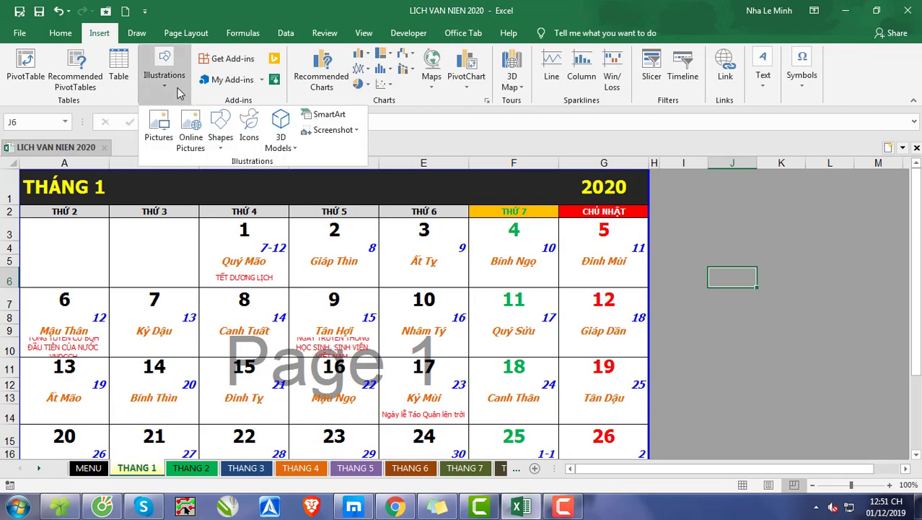
left_click(220, 140)
left_click(268, 190)
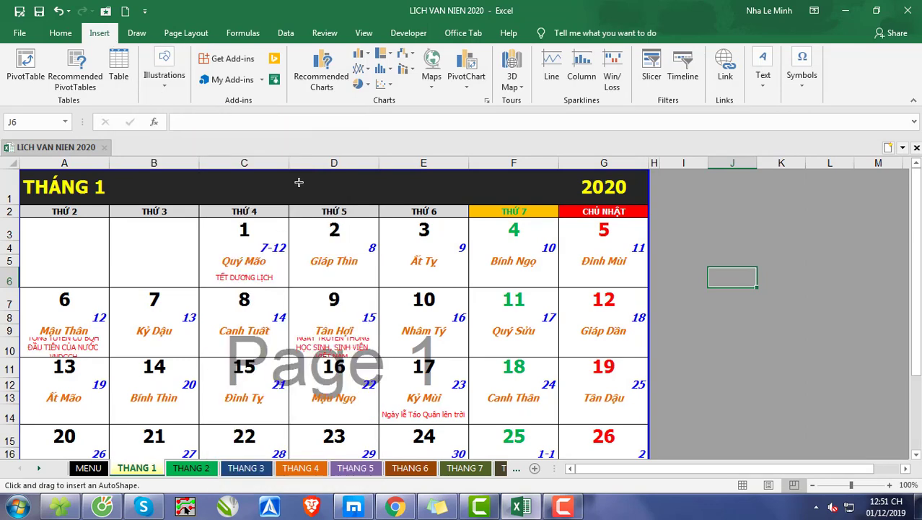
left_click_drag(292, 174, 375, 200)
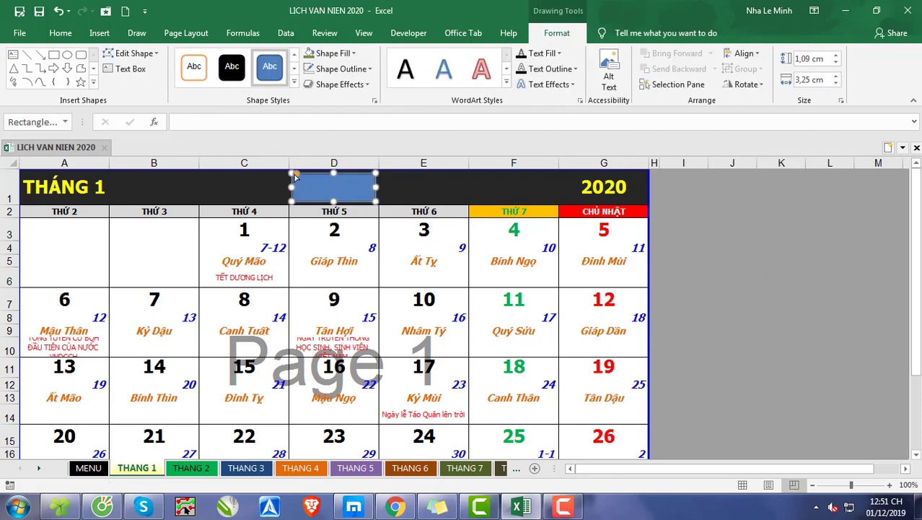
mouse_move(294, 176)
left_mouse_down()
mouse_move(311, 179)
mouse_move(303, 176)
left_mouse_up()
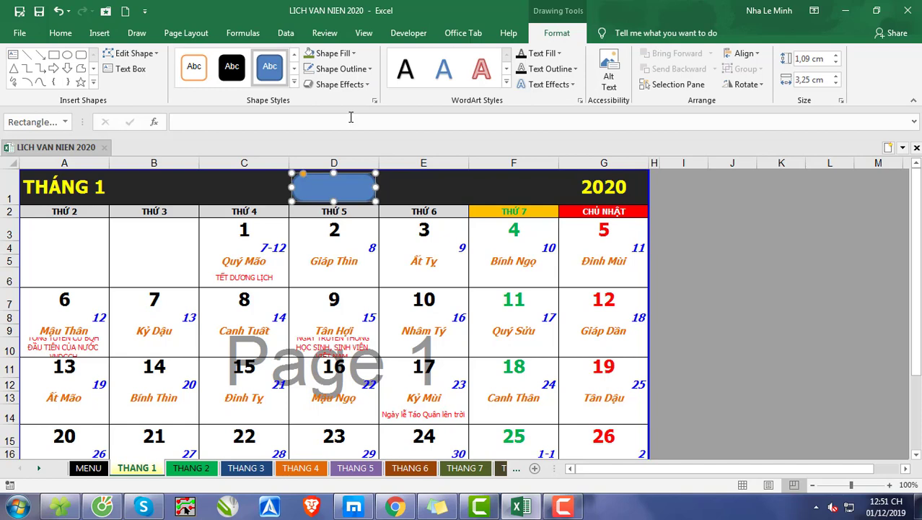
Step: Remove the outline from the rounded rectangle in the THANG 1 header
left_click(364, 68)
left_click(350, 206)
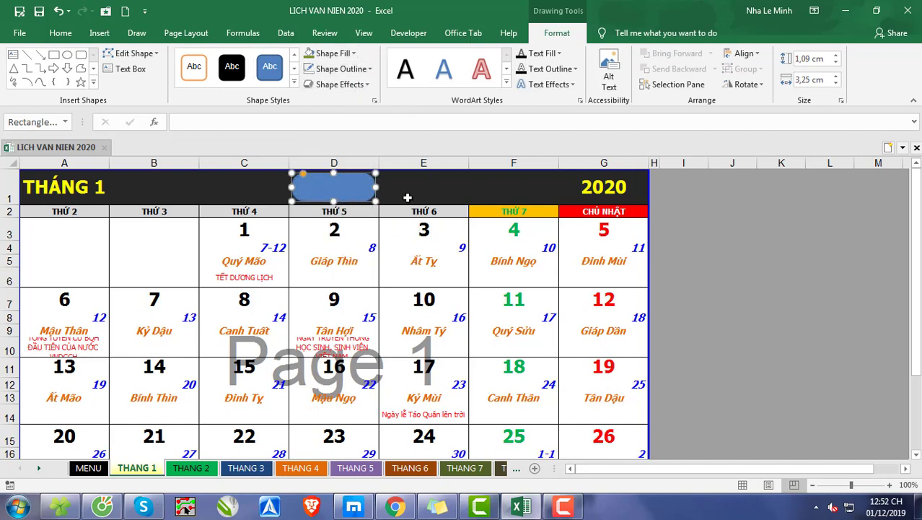
left_click(400, 197)
left_click(361, 188)
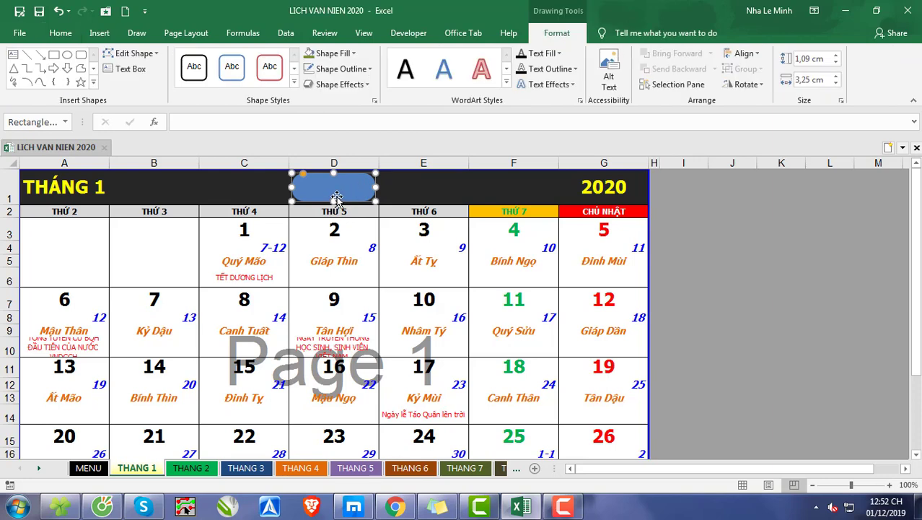
Step: Add the text MENU to the rounded rectangle in the THANG 1 header
right_click(338, 198)
left_click(388, 277)
left_click(395, 179)
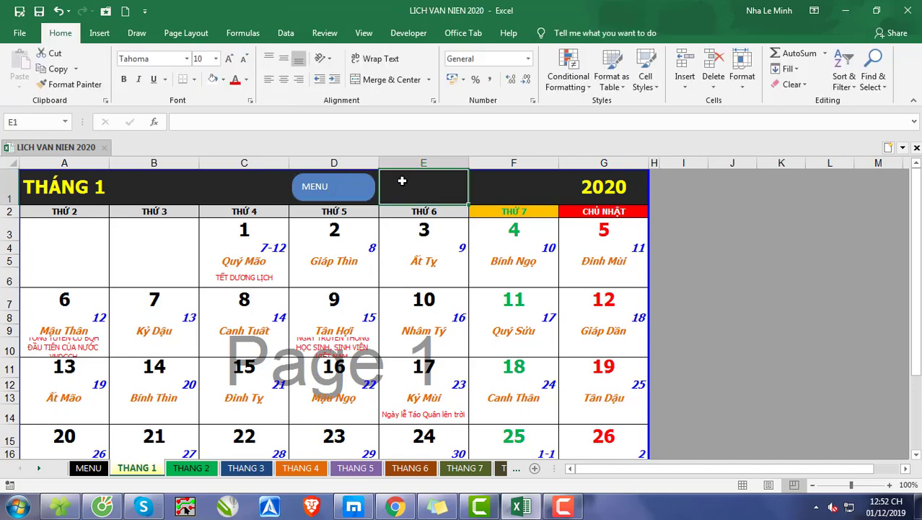
Step: Set the MENU button's text to Times New Roman, size 14, centred both horizontally and vertically
left_click(365, 182)
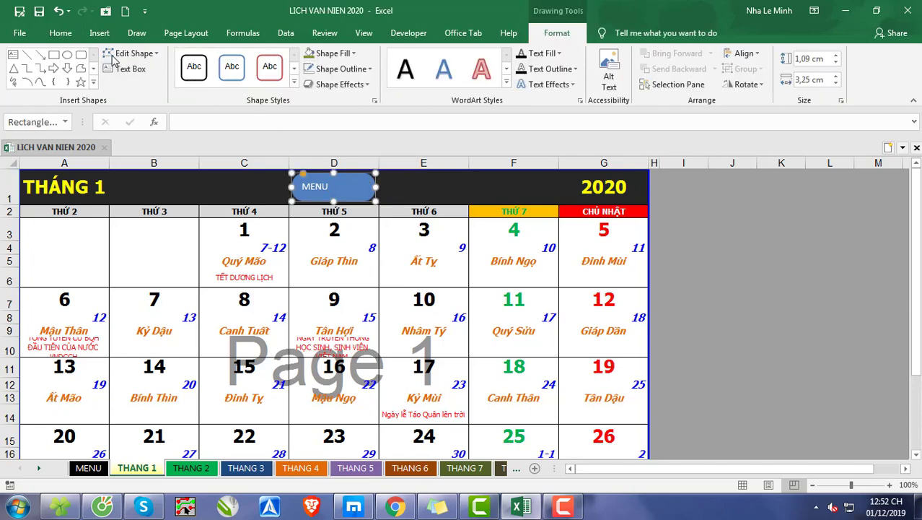
left_click(58, 33)
left_click(186, 58)
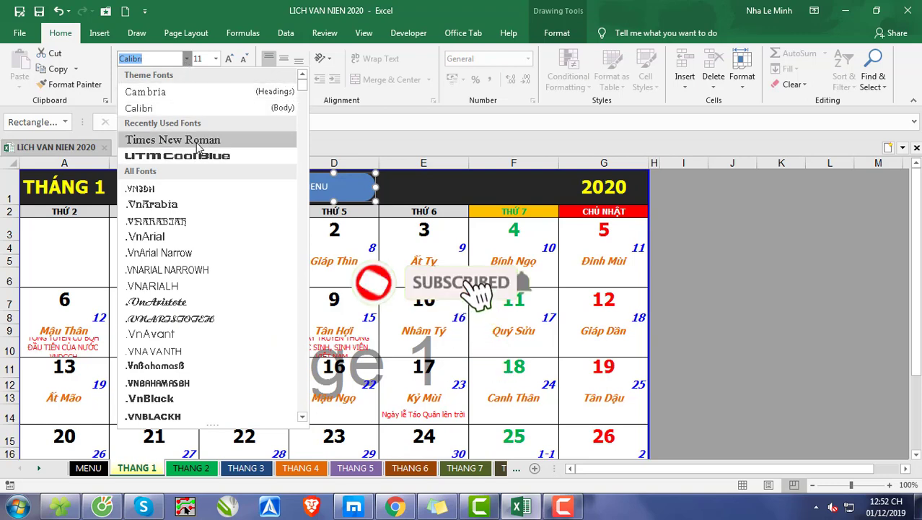
left_click(172, 139)
left_click(228, 59)
left_click(229, 58)
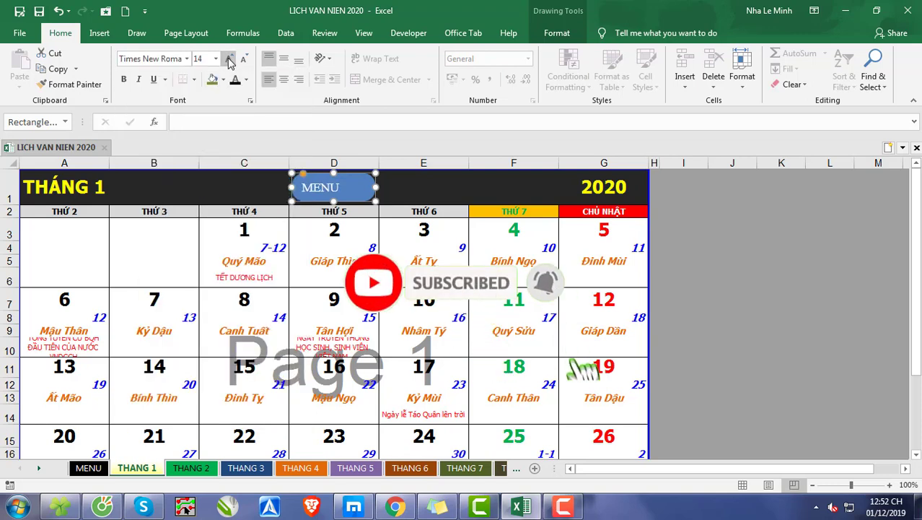
left_click(284, 79)
left_click(284, 58)
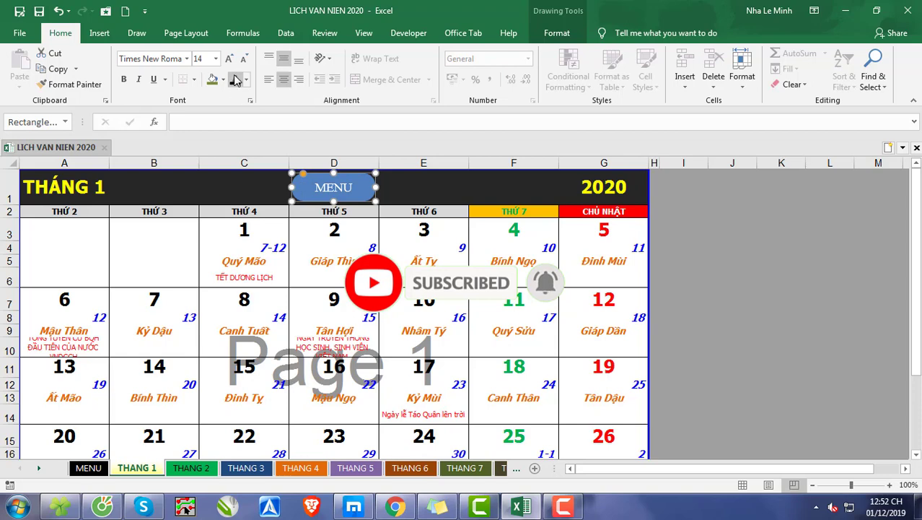
Step: Make the MENU button's text black and bold, and enlarge it to size 18
left_click(235, 80)
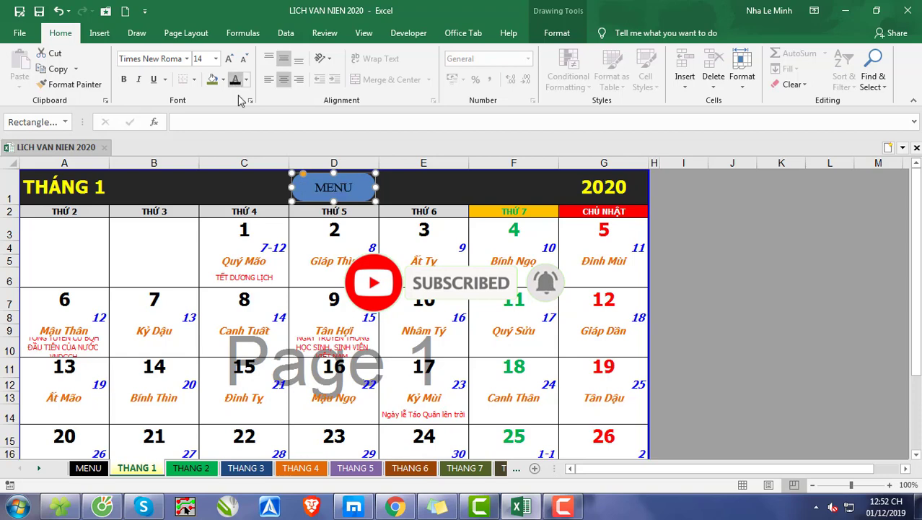
left_click(229, 59)
left_click(228, 58)
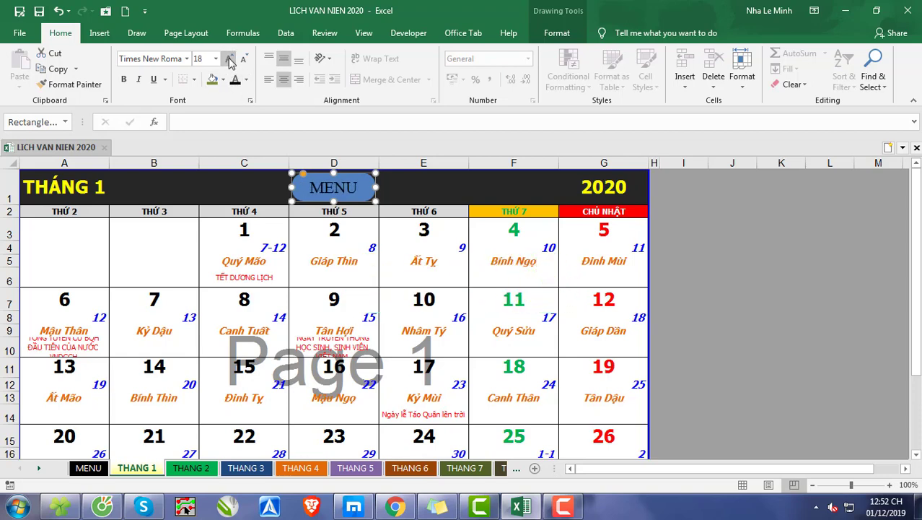
left_click(123, 80)
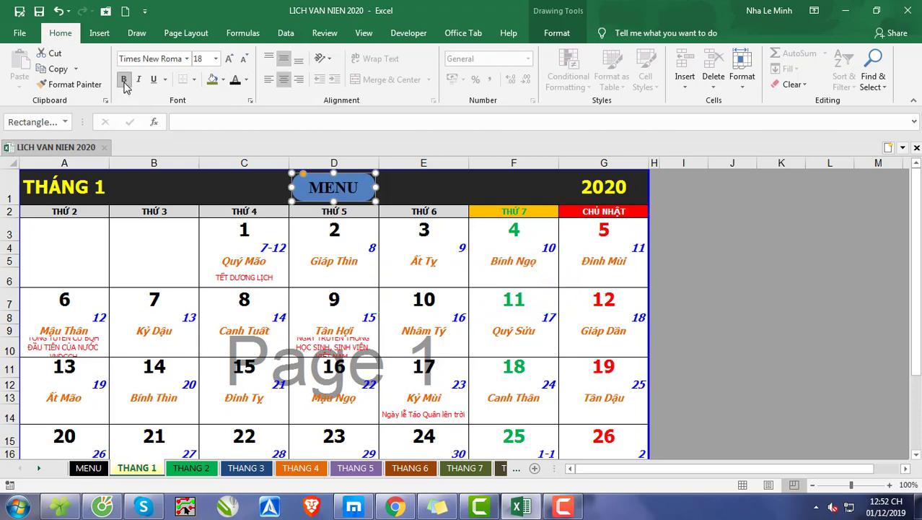
left_click(423, 186)
left_click(654, 297)
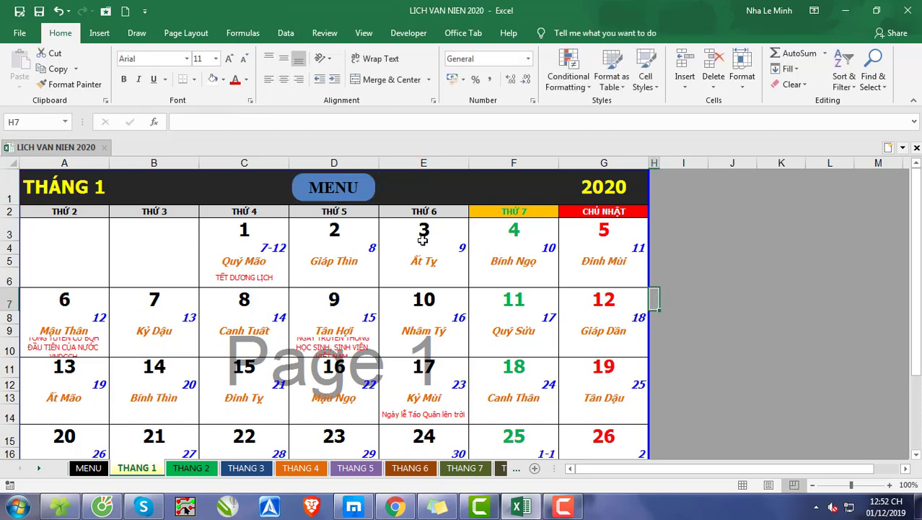
Step: Try the MENU button on the THANG 2 sheet for comparison, and return to the THANG 1 sheet
left_click(359, 189)
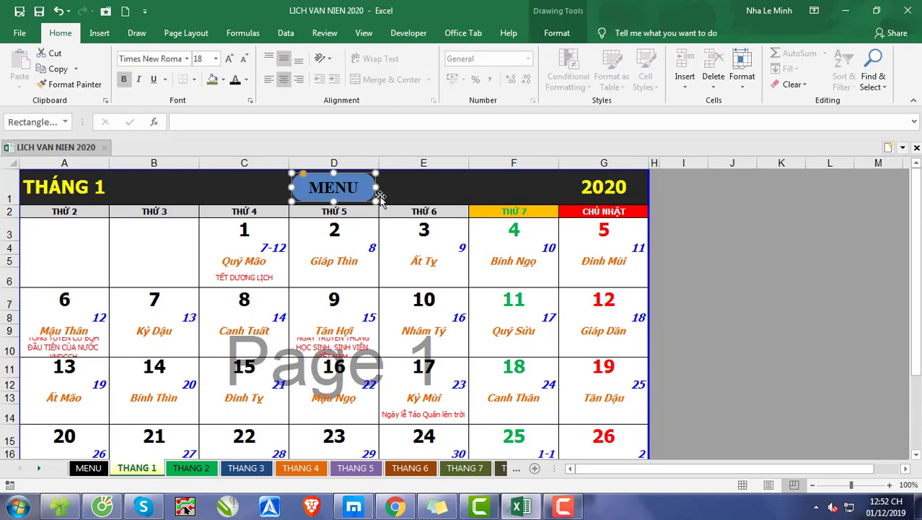
left_click(424, 195)
left_click(190, 467)
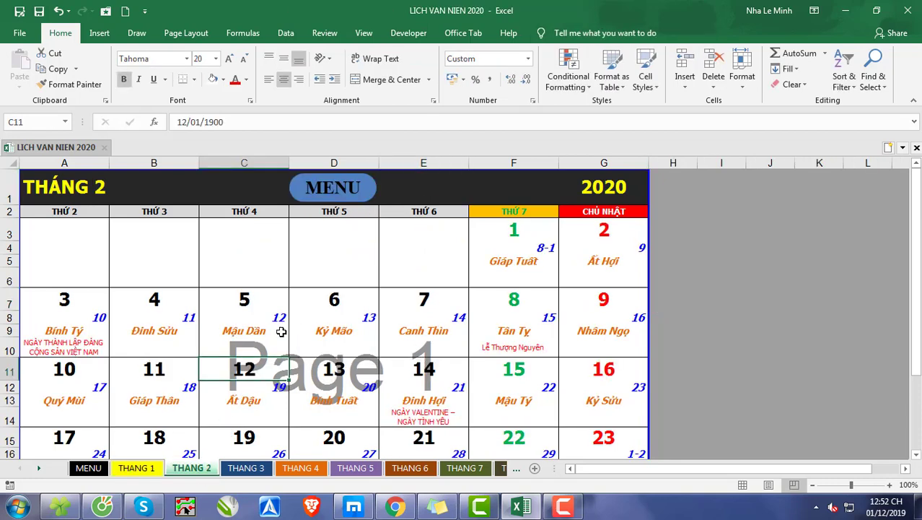
left_click(345, 197)
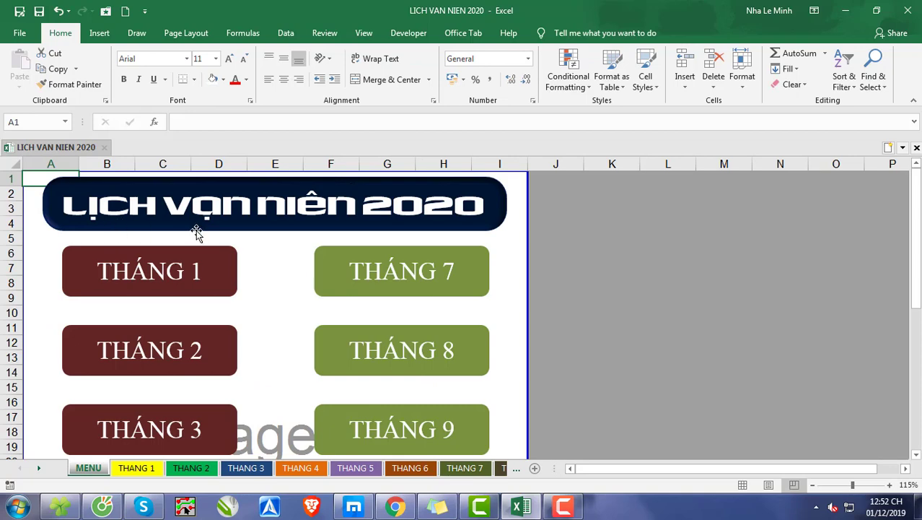
left_click(142, 467)
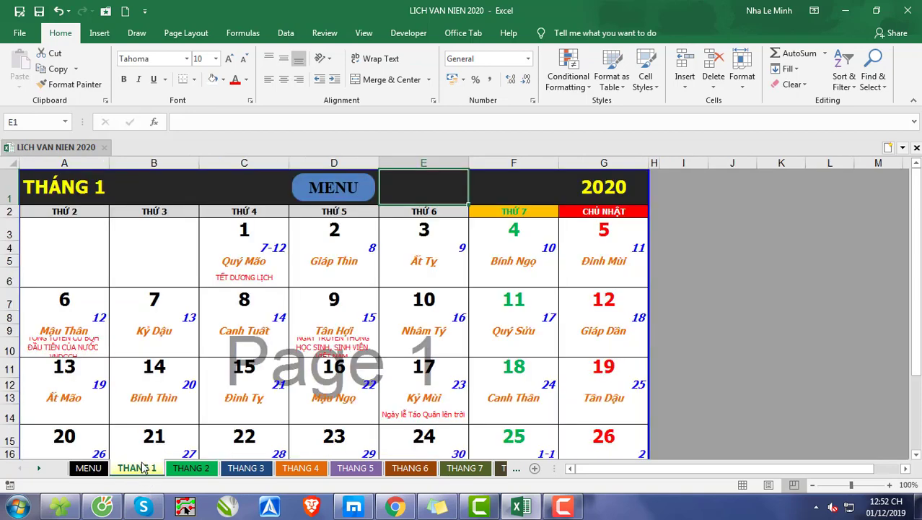
left_click(830, 276)
Step: Hyperlink the MENU button on the THANG 1 sheet to cell A1 of the MENU sheet in this document
left_click(368, 198, "ctrl")
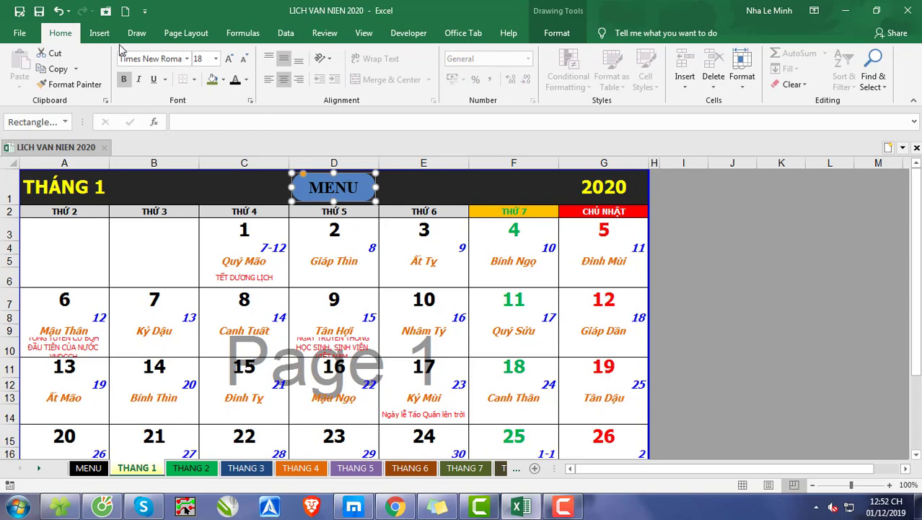
left_click(101, 34)
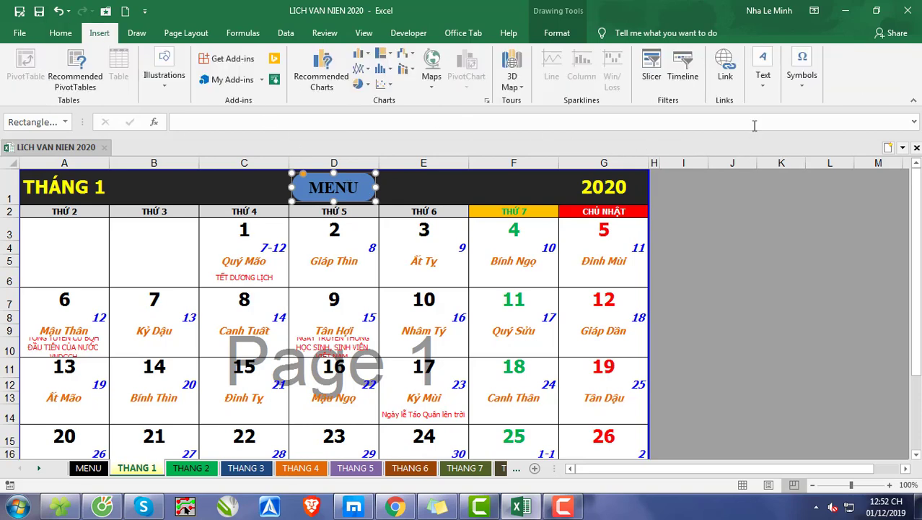
left_click(726, 68)
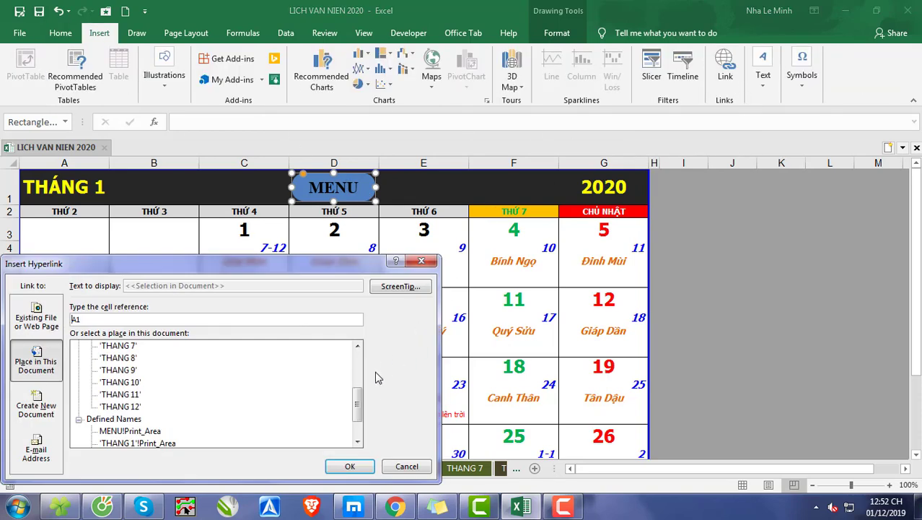
left_click(36, 328)
left_click(35, 364)
left_click_drag(355, 411, 349, 339)
left_click(109, 358)
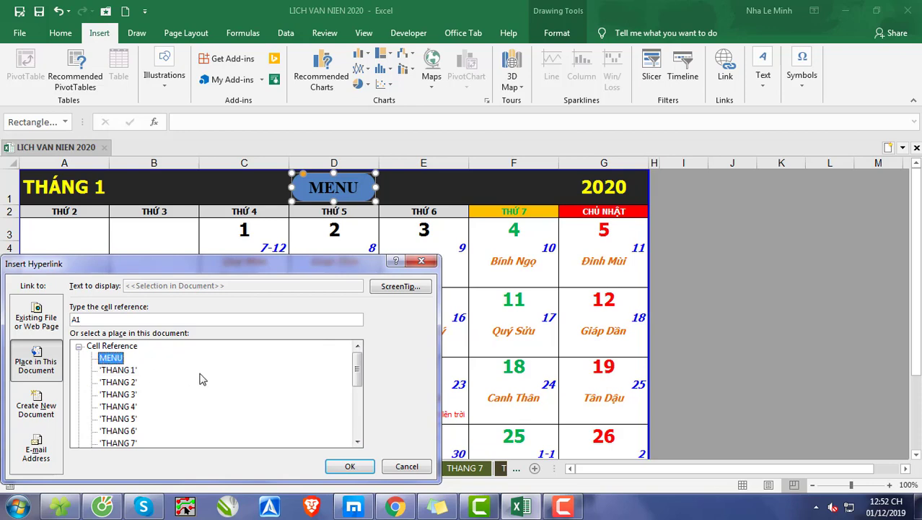
left_click(348, 468)
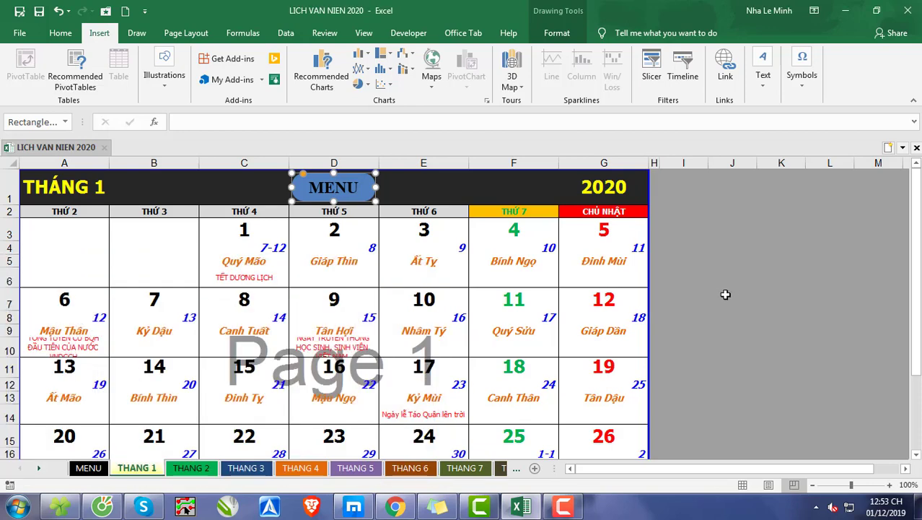
left_click(731, 292)
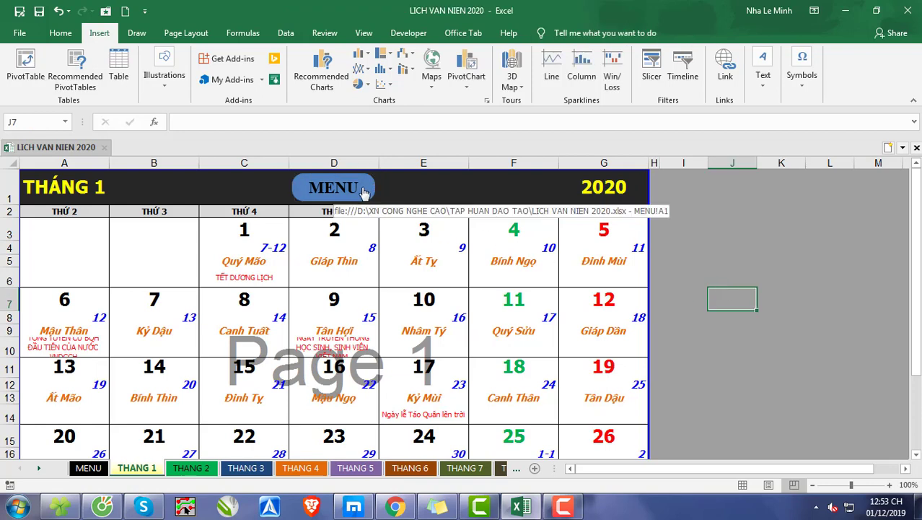
Step: Test the MENU buttons on the THANG 1 and THANG 2 sheets and check the month buttons on the MENU sheet
left_click(332, 185)
left_click(648, 292)
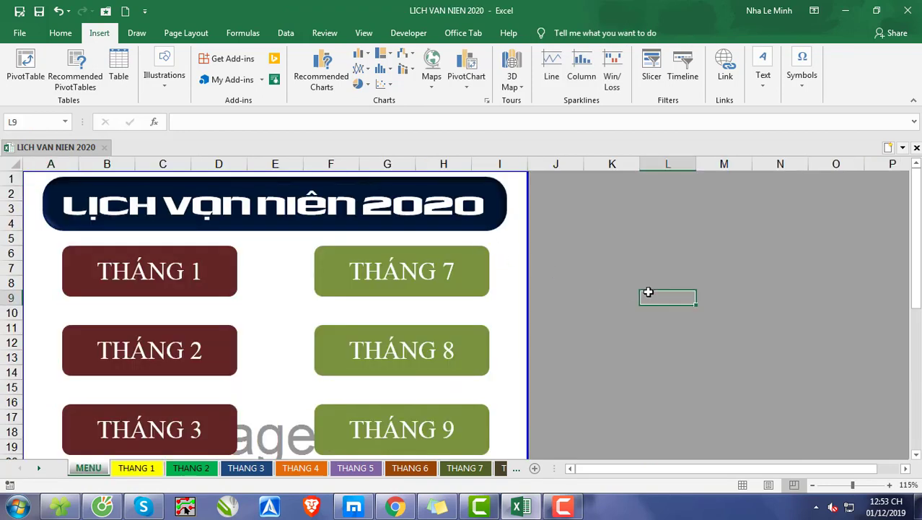
scroll(650, 291, "down", 1)
scroll(650, 291, "up", 1)
left_click(163, 287, "ctrl")
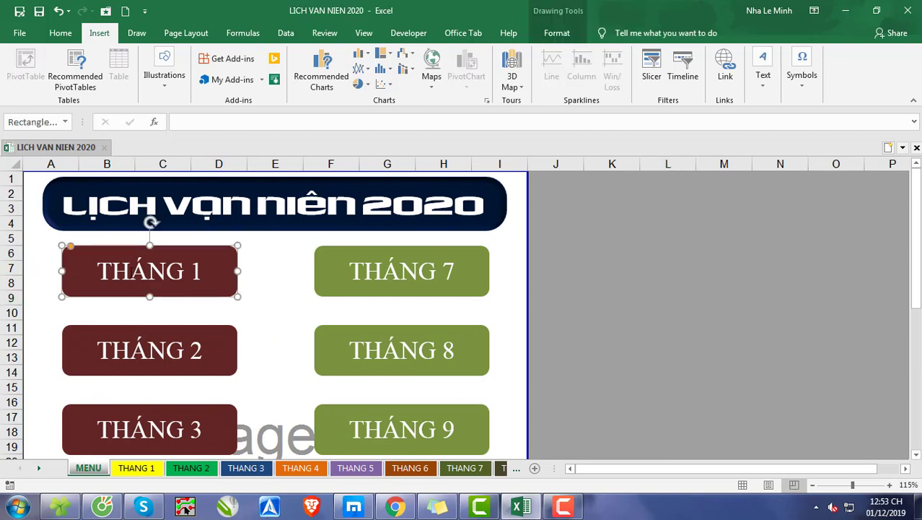
left_click(151, 470)
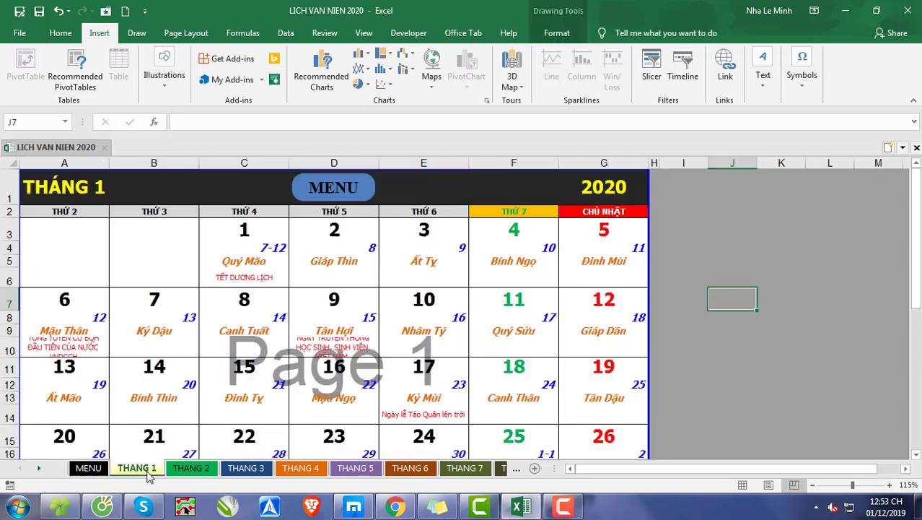
left_click(345, 189)
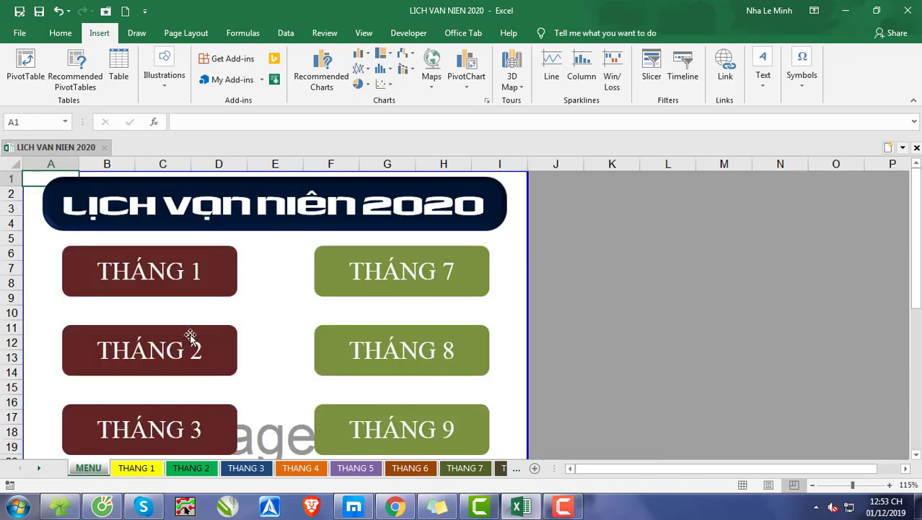
left_click(193, 346, "ctrl")
left_click(192, 468)
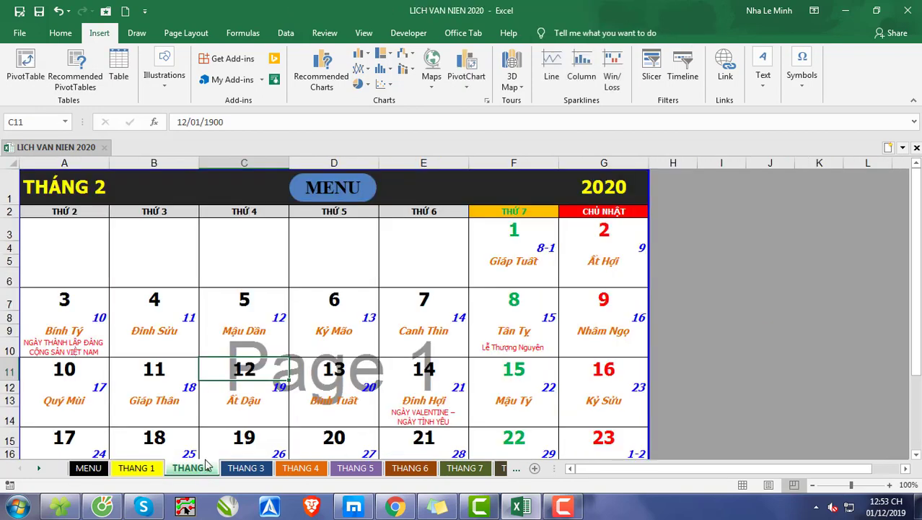
left_click(327, 198)
Step: Hyperlink the THÁNG 1 button on the MENU sheet to cell A1 of the THANG 1 sheet
left_click(199, 285, "ctrl")
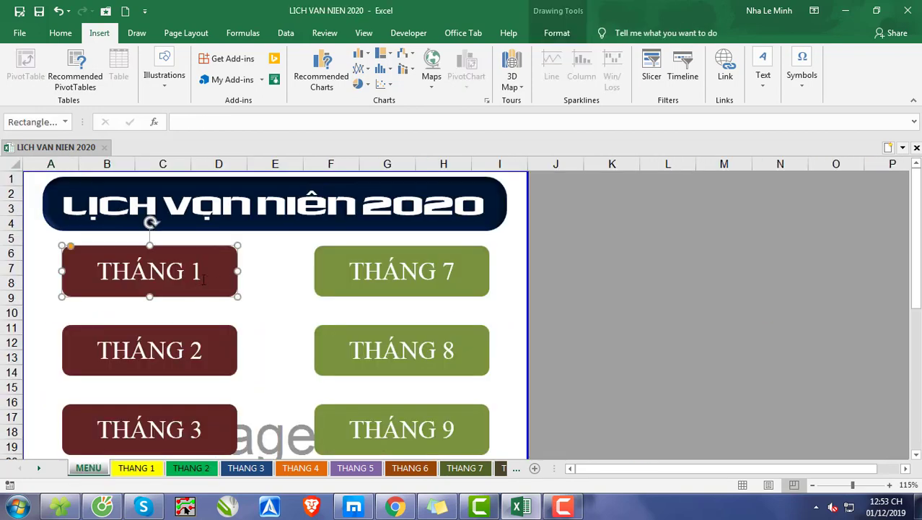
left_click(725, 72)
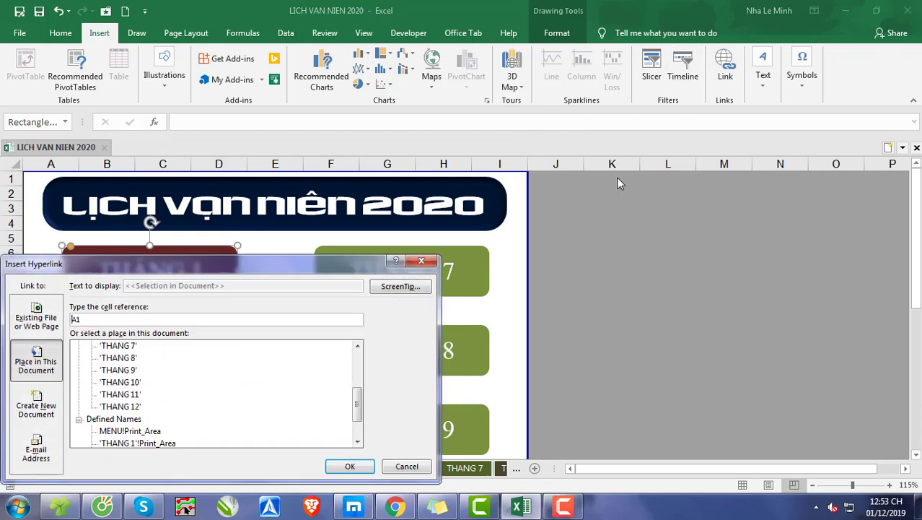
left_click_drag(360, 422, 358, 354)
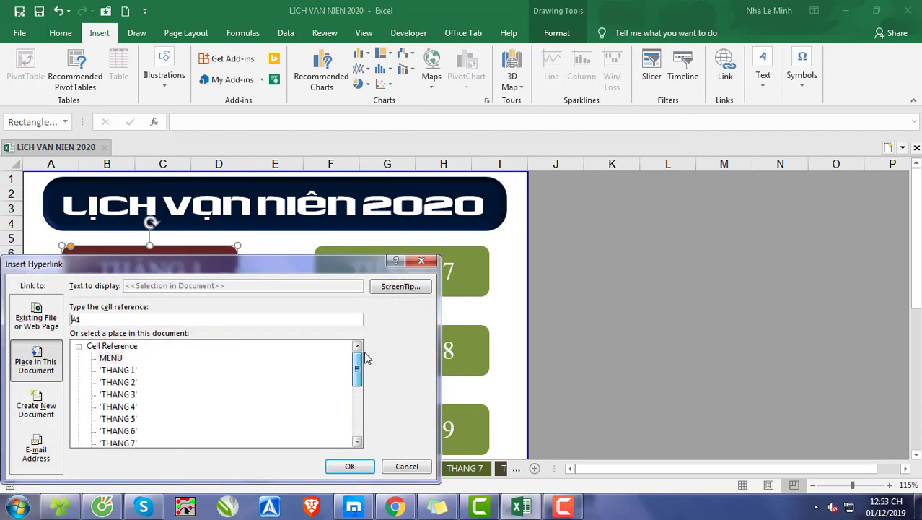
left_click(112, 371)
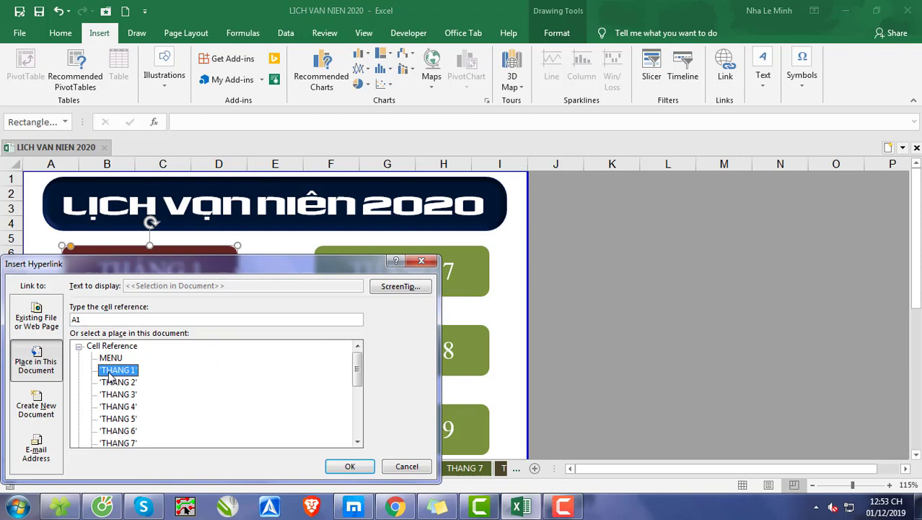
left_click(348, 466)
left_click(608, 325)
Step: Hyperlink the THÁNG 2 button on the MENU sheet to cell A1 of the THANG 2 sheet
scroll(608, 325, "down", 1)
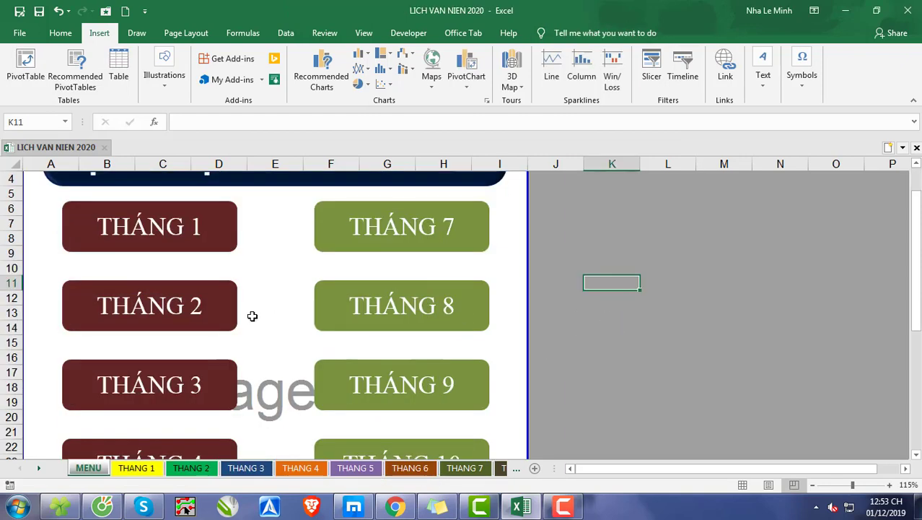
left_click(231, 315, "ctrl")
left_click(724, 68)
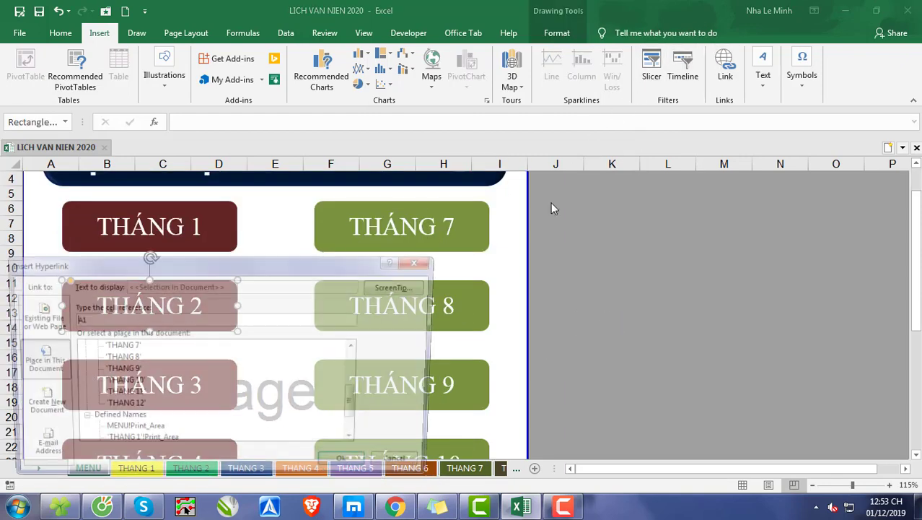
left_click_drag(359, 403, 365, 353)
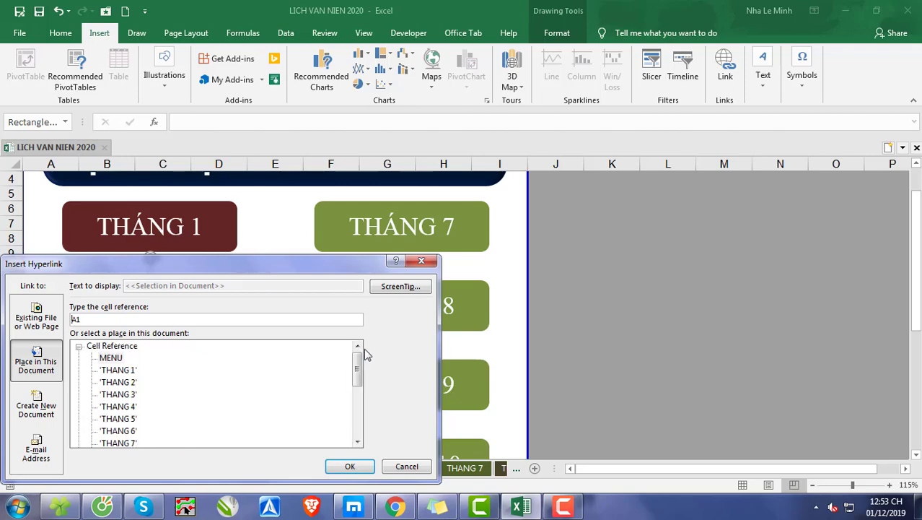
left_click(123, 382)
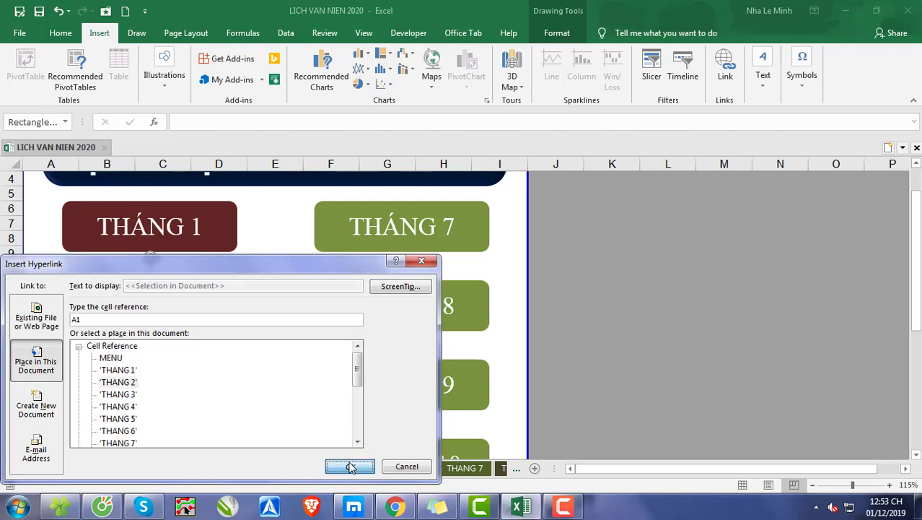
left_click(349, 466)
Step: Hyperlink the THÁNG 3 button on the MENU sheet to cell A1 of the THANG 3 sheet
scroll(211, 357, "down", 1)
scroll(210, 357, "down", 2)
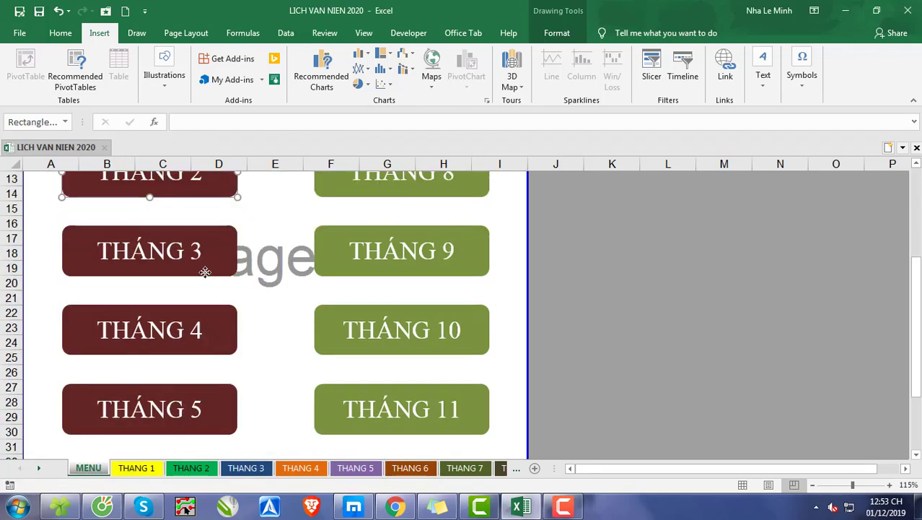
left_click(208, 274)
left_click(724, 69)
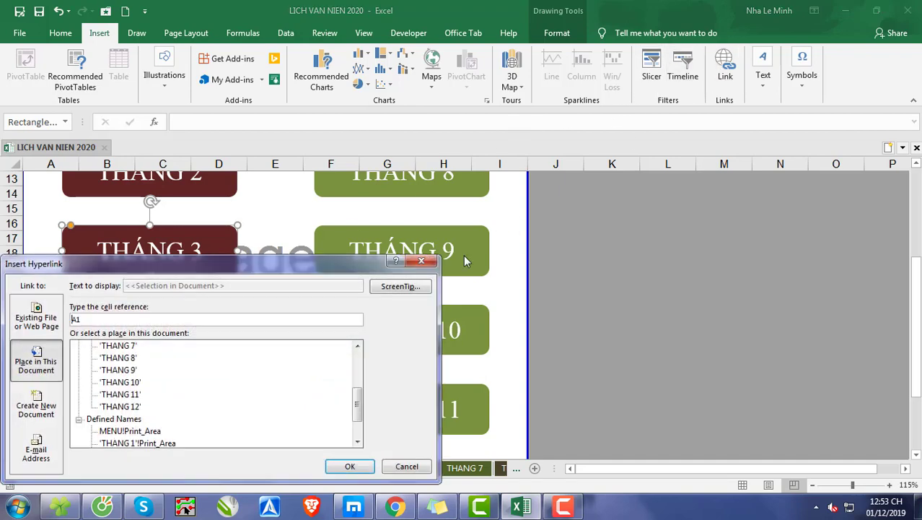
left_click_drag(357, 410, 354, 354)
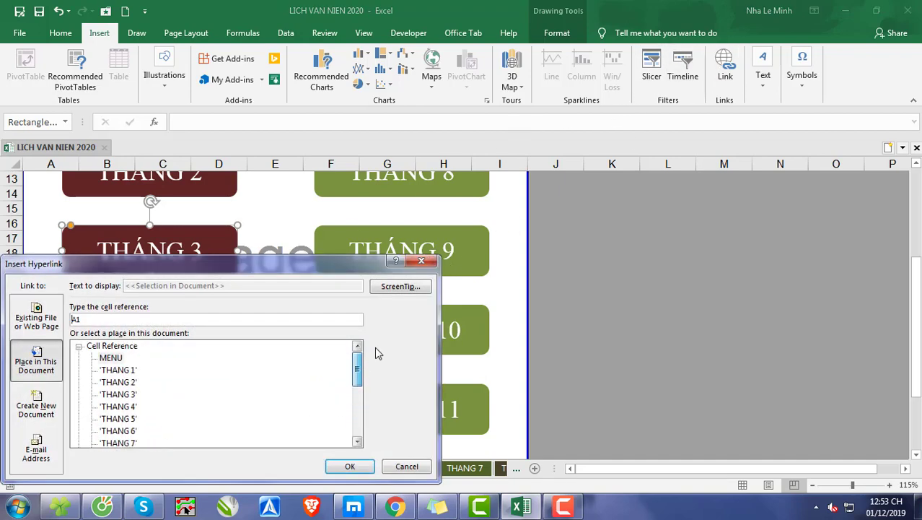
left_click(124, 396)
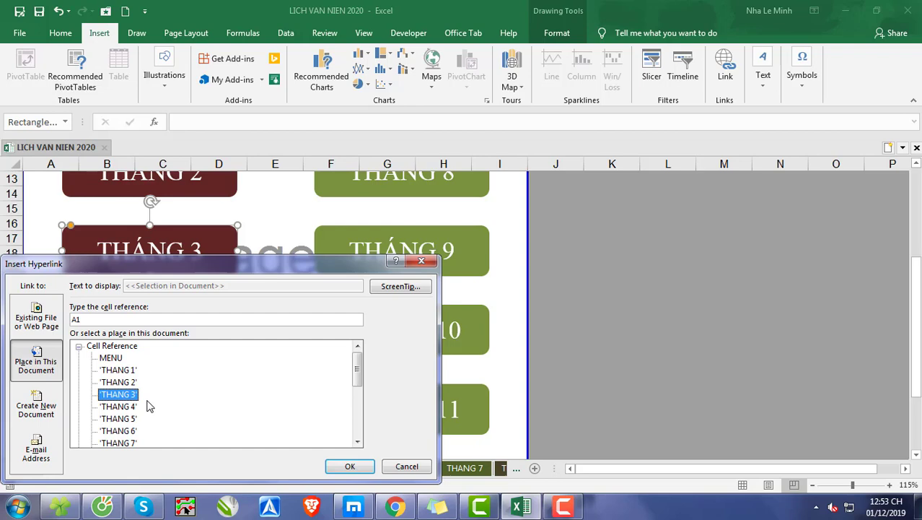
left_click(335, 467)
Step: Hyperlink the THÁNG 4 button on the MENU sheet to cell A1 of the THANG 4 sheet
left_click(223, 342)
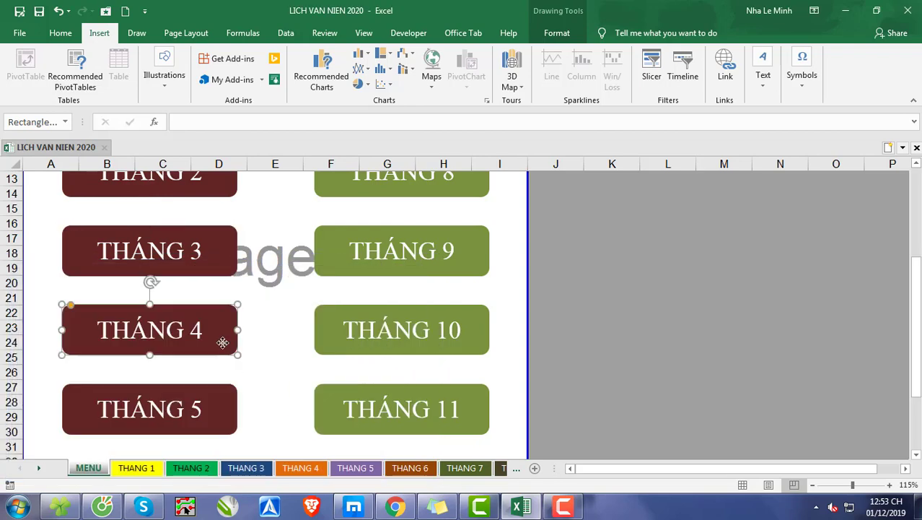
left_click(725, 69)
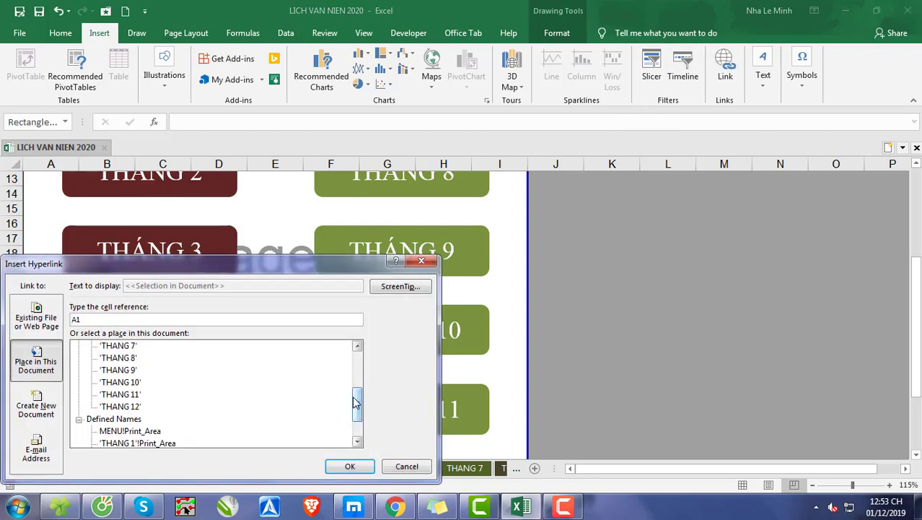
left_click_drag(356, 405, 356, 386)
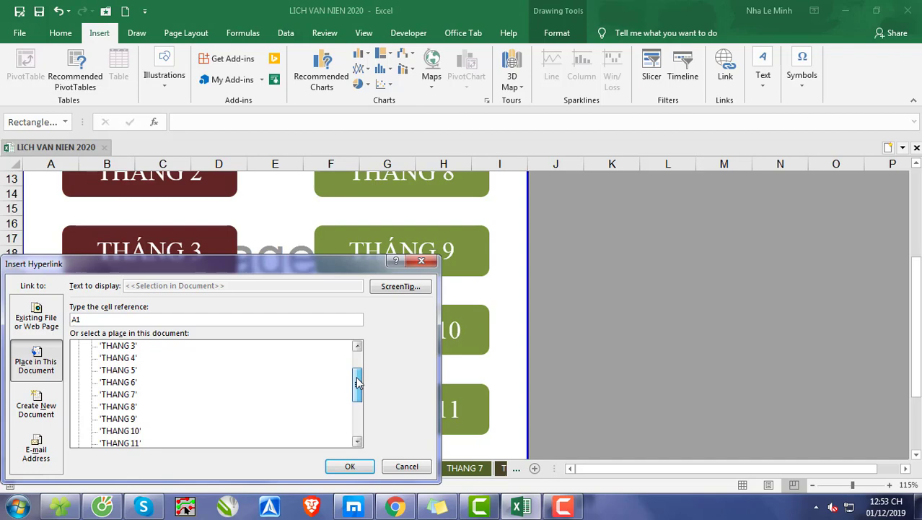
left_click(130, 359)
left_click(345, 465)
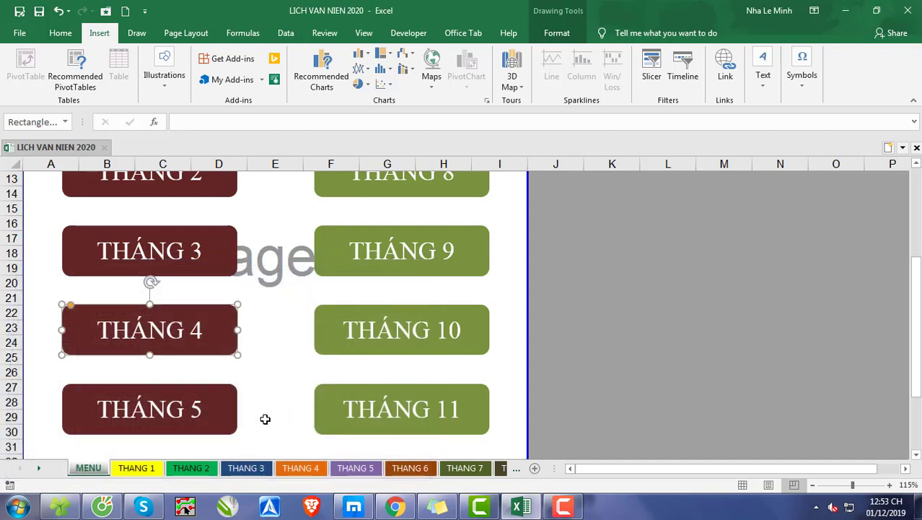
Step: Hyperlink the THÁNG 5 button on the MENU sheet to cell A1 of the THANG 5 sheet
left_click(208, 418)
left_click(725, 72)
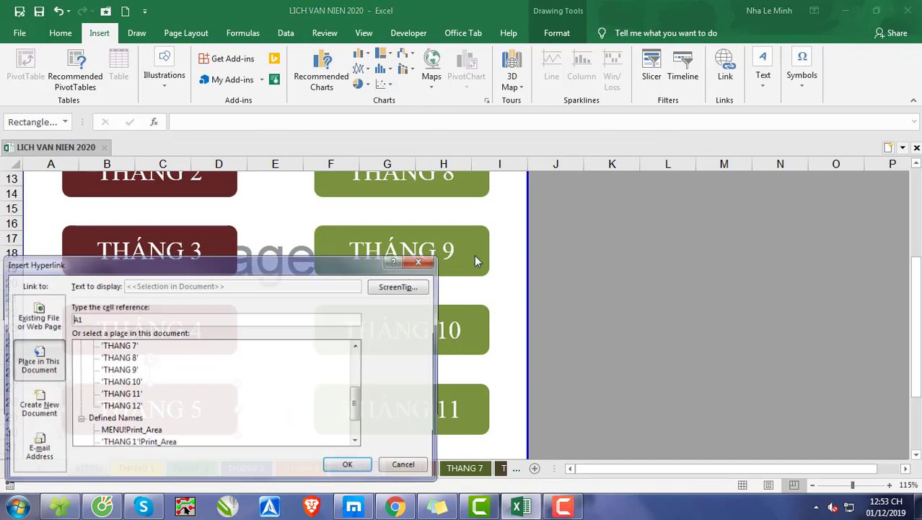
left_click_drag(355, 409, 292, 395)
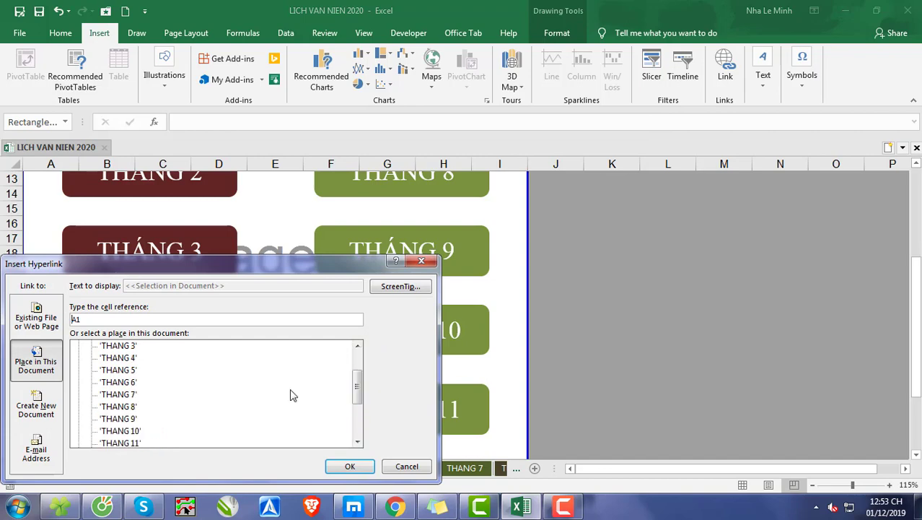
left_click(126, 361)
left_click(130, 370)
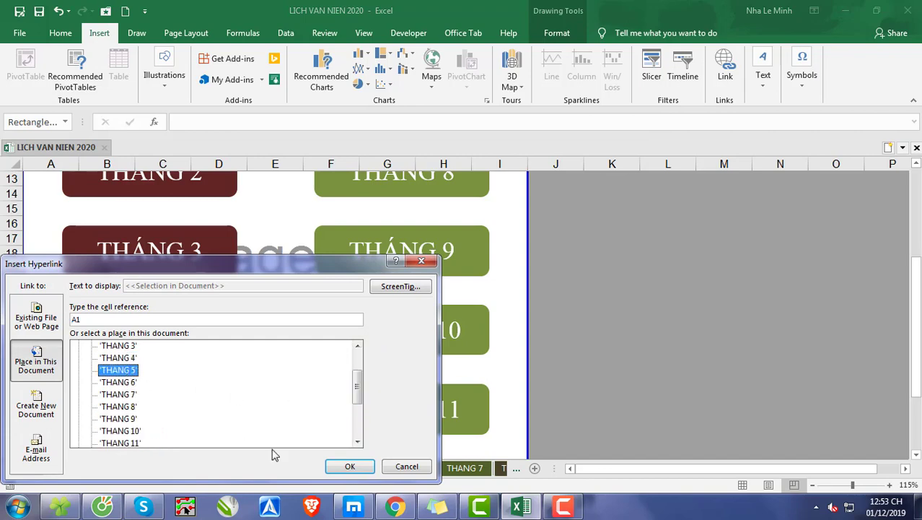
left_click(350, 465)
Step: Hyperlink the THÁNG 6 button on the MENU sheet to cell A1 of the THANG 6 sheet
scroll(252, 415, "down", 2)
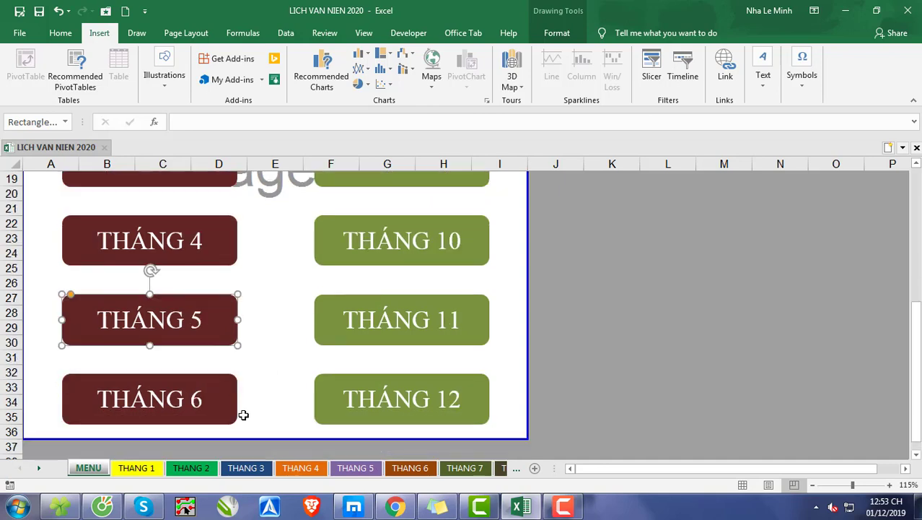
left_click(210, 399)
left_click(725, 72)
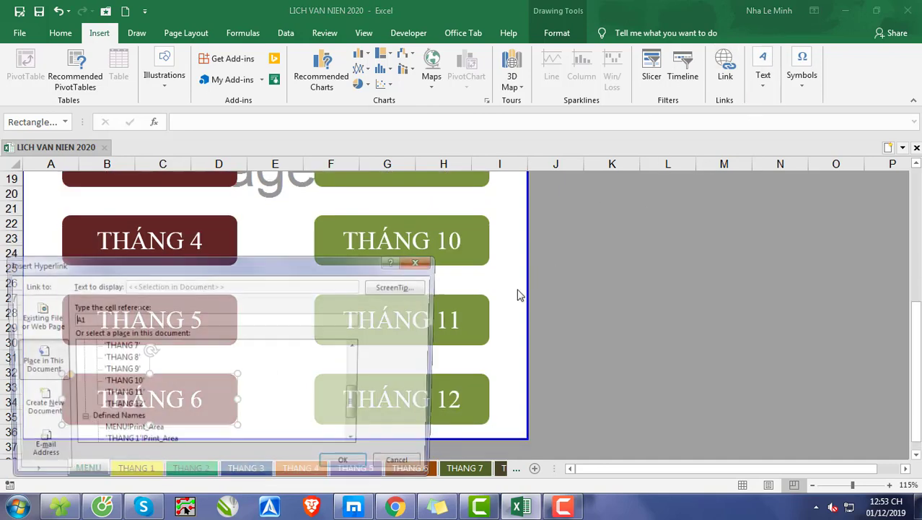
scroll(365, 415, "up", 2)
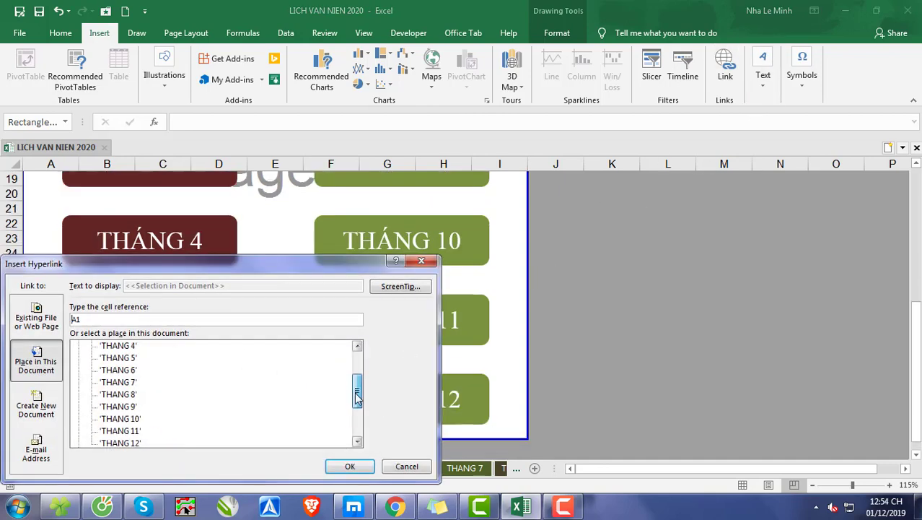
left_click(119, 394)
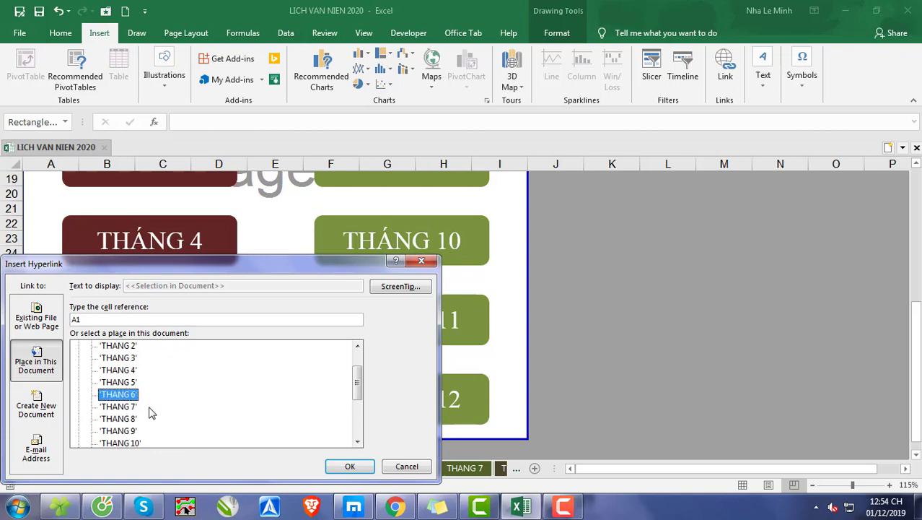
left_click(350, 466)
Step: Hyperlink the THÁNG 7 button on the MENU sheet to cell A1 of the THANG 7 sheet
scroll(503, 297, "up", 4)
scroll(503, 297, "up", 2)
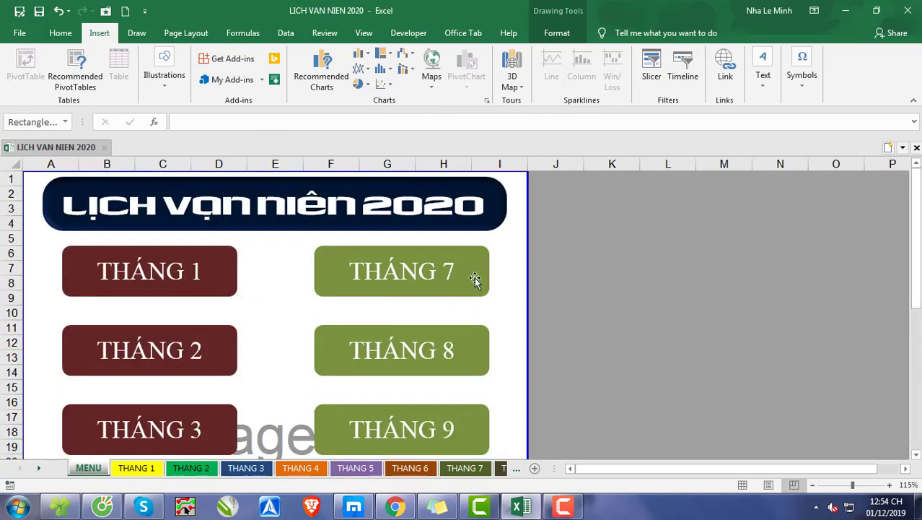
left_click(474, 277)
left_click(725, 73)
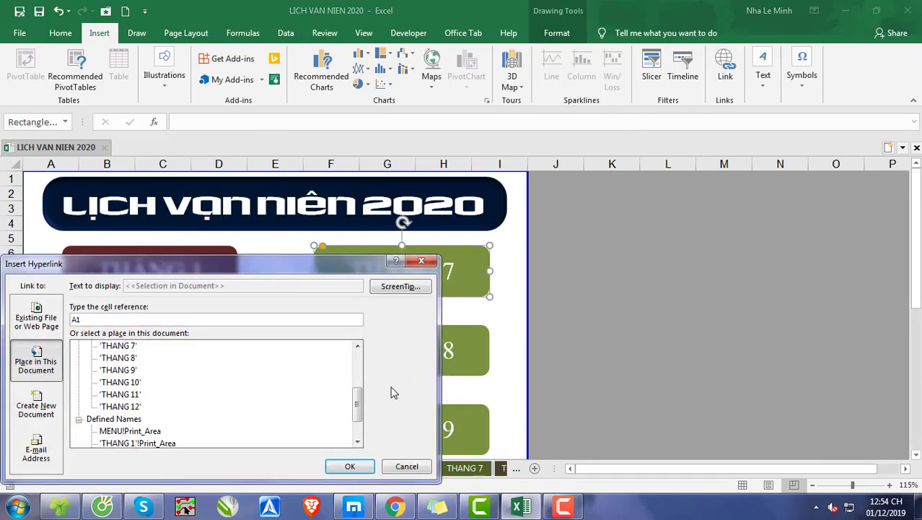
left_click(122, 345)
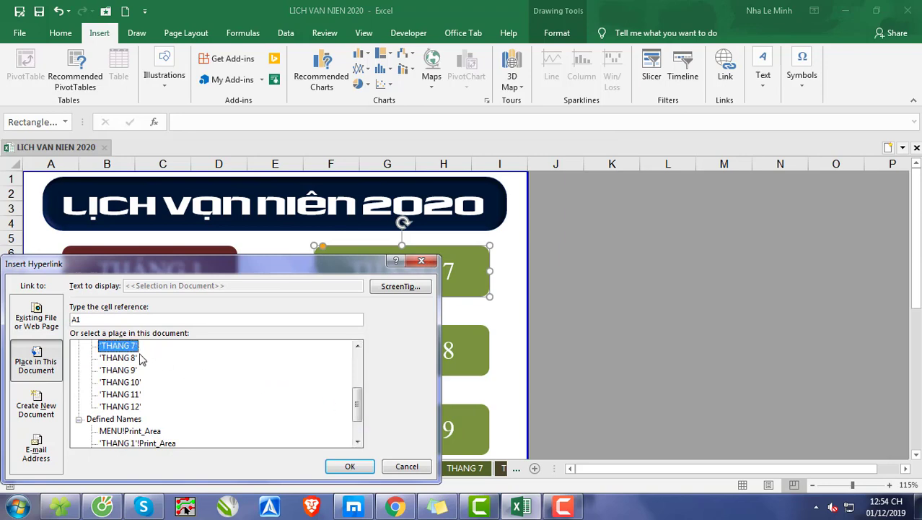
left_click(334, 466)
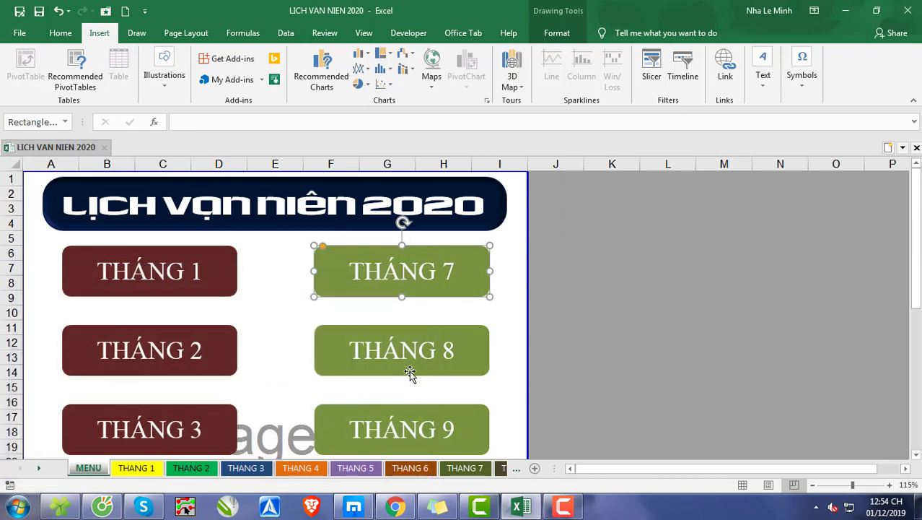
Step: Hyperlink the THÁNG 8 button on the MENU sheet to cell A1 of the THANG 8 sheet
left_click(435, 337)
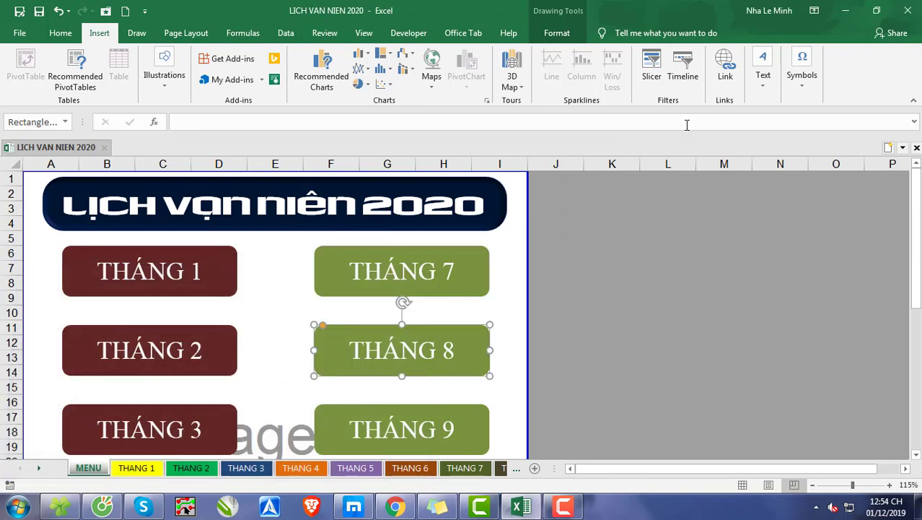
left_click(724, 72)
left_click(126, 358)
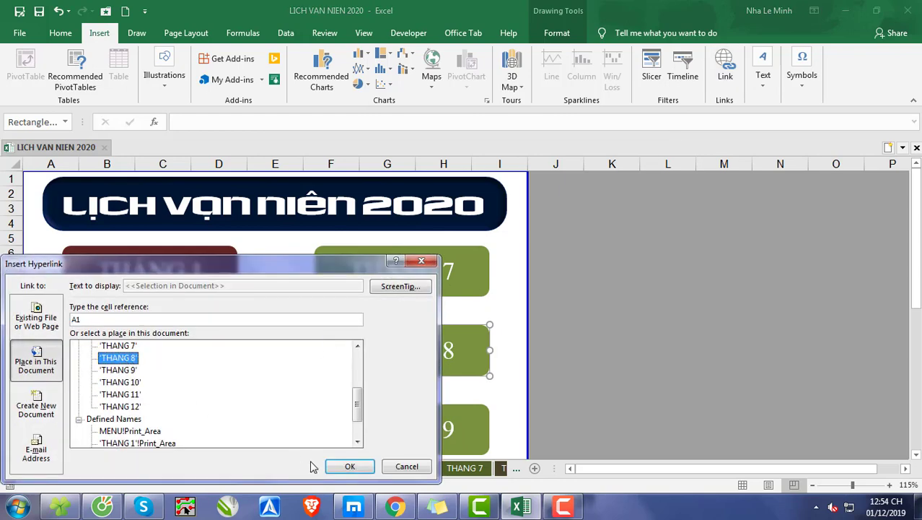
left_click(349, 466)
Step: Hyperlink the THÁNG 9 button on the MENU sheet to cell A1 of the THANG 9 sheet
scroll(448, 373, "down", 2)
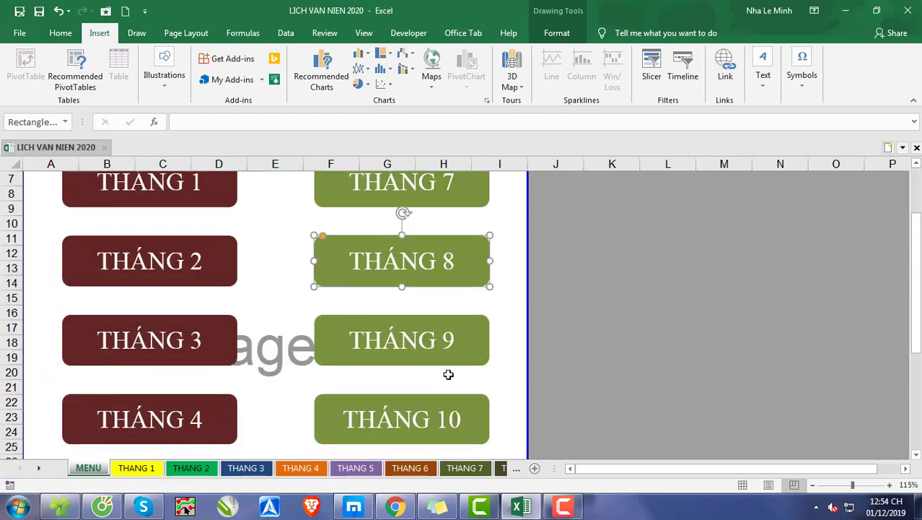
left_click(442, 357)
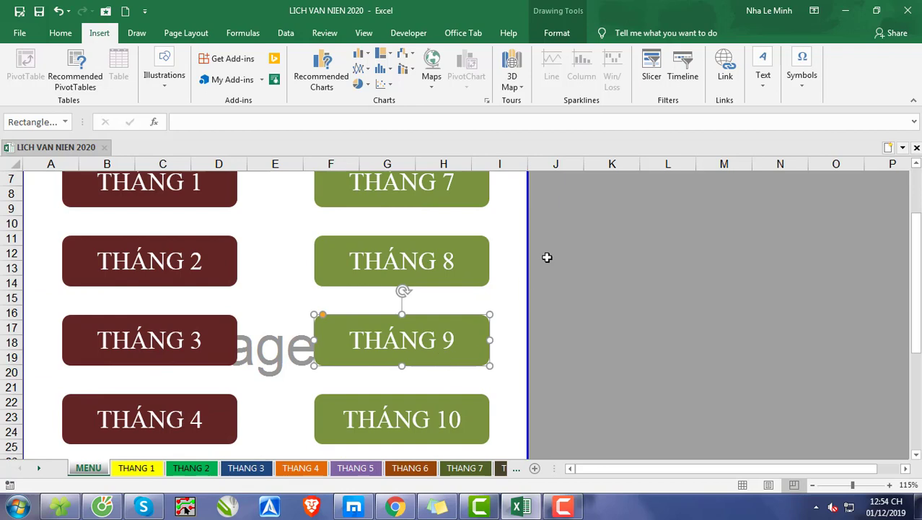
left_click(723, 76)
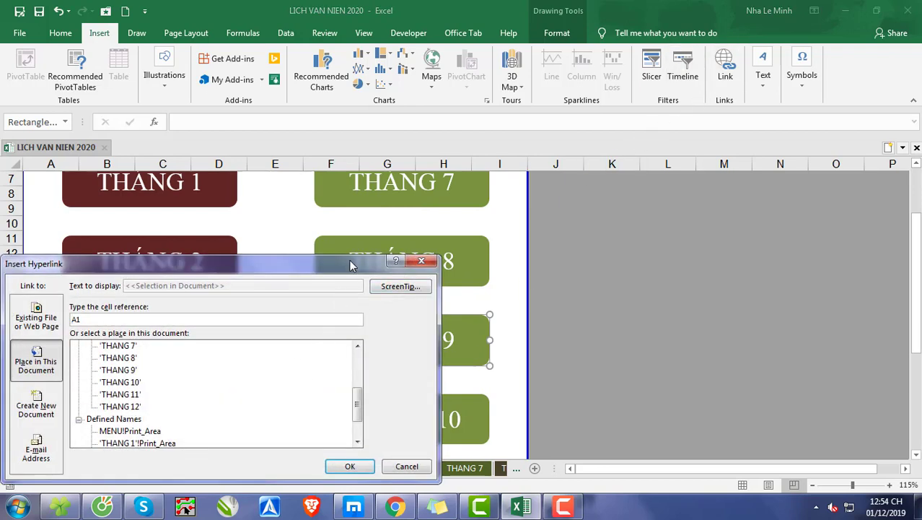
left_click_drag(350, 266, 805, 246)
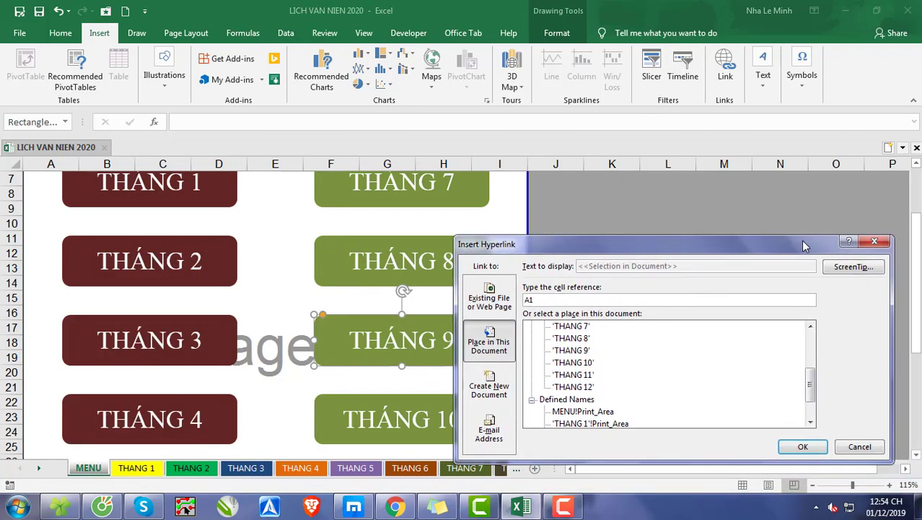
left_click(586, 351)
left_click(803, 446)
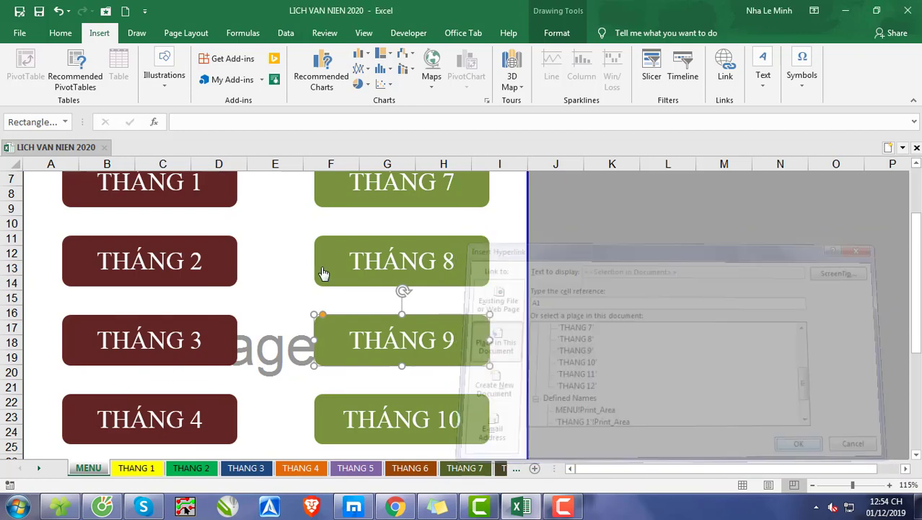
Step: Hyperlink the THÁNG 10 button on the MENU sheet to cell A1 of the THANG 10 sheet
scroll(352, 298, "down", 1)
left_click(394, 362)
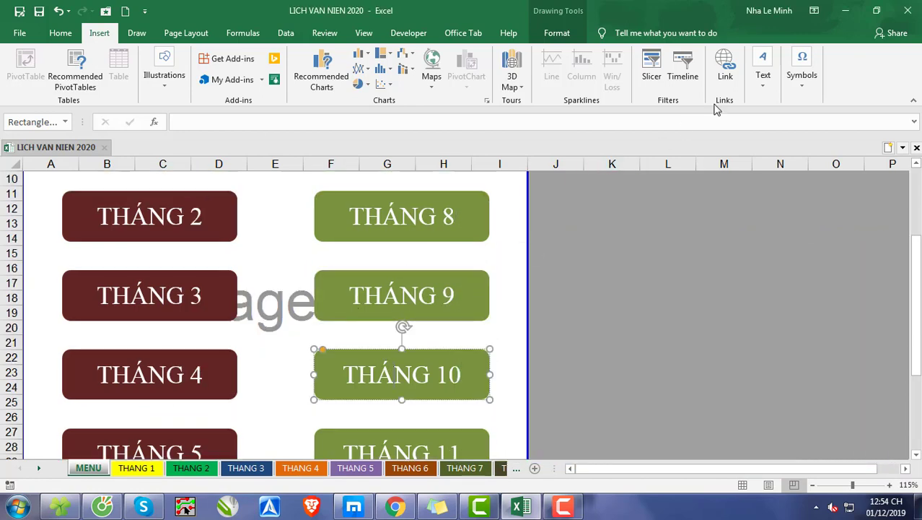
left_click(731, 63)
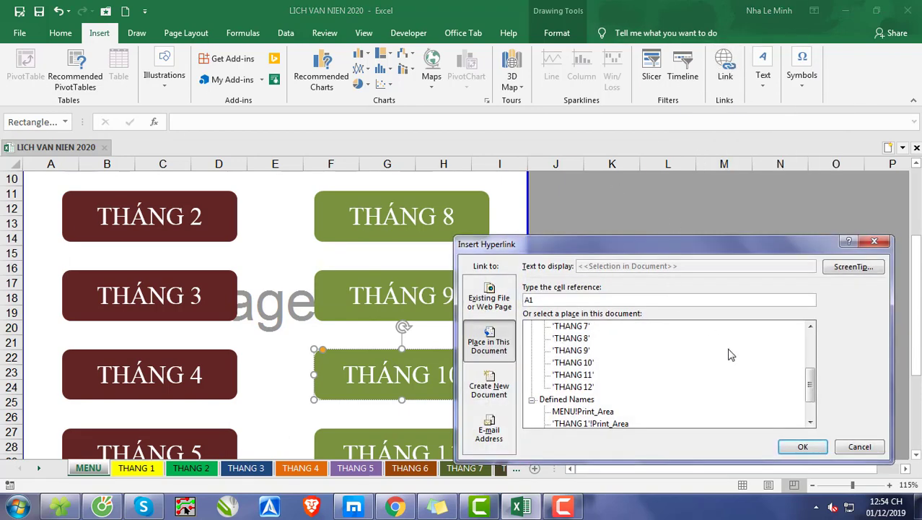
left_click(588, 363)
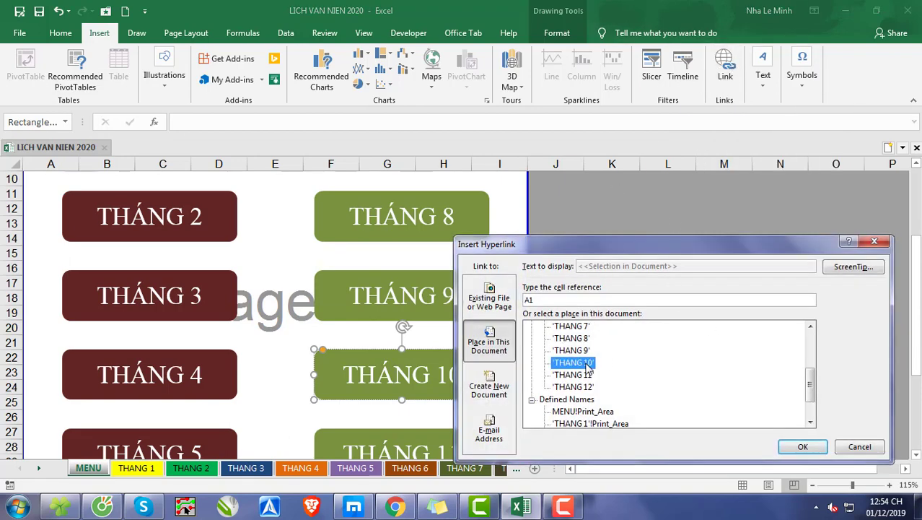
left_click(798, 444)
Step: Hyperlink the THÁNG 11 button on the MENU sheet to cell A1 of the THANG 11 sheet
scroll(581, 222, "down", 2)
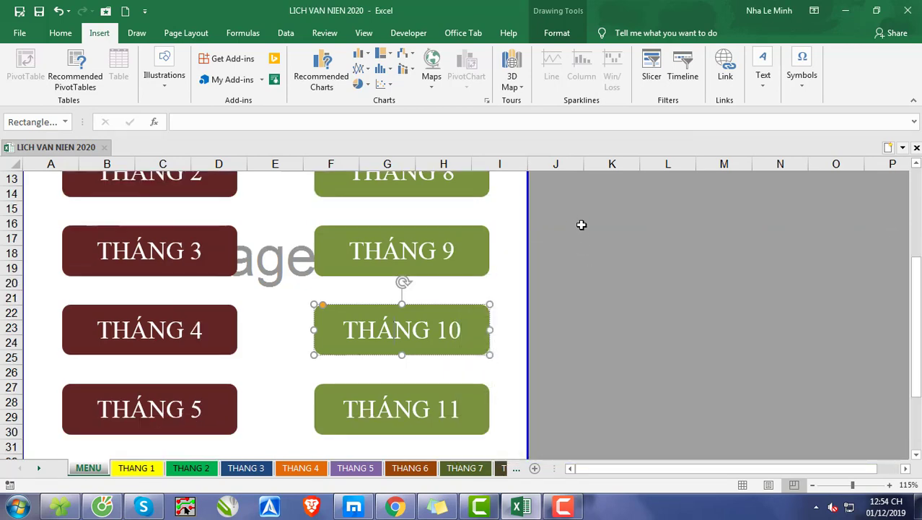
left_click(479, 354)
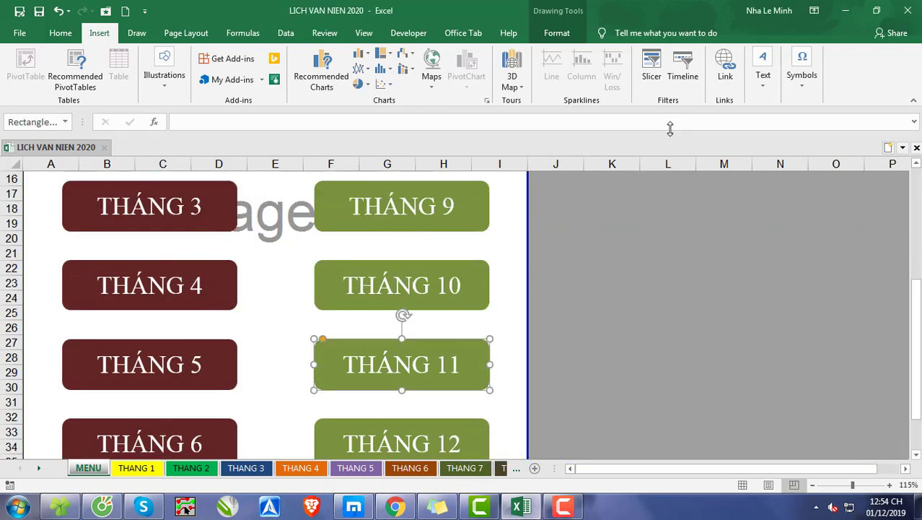
left_click(726, 69)
left_click(586, 375)
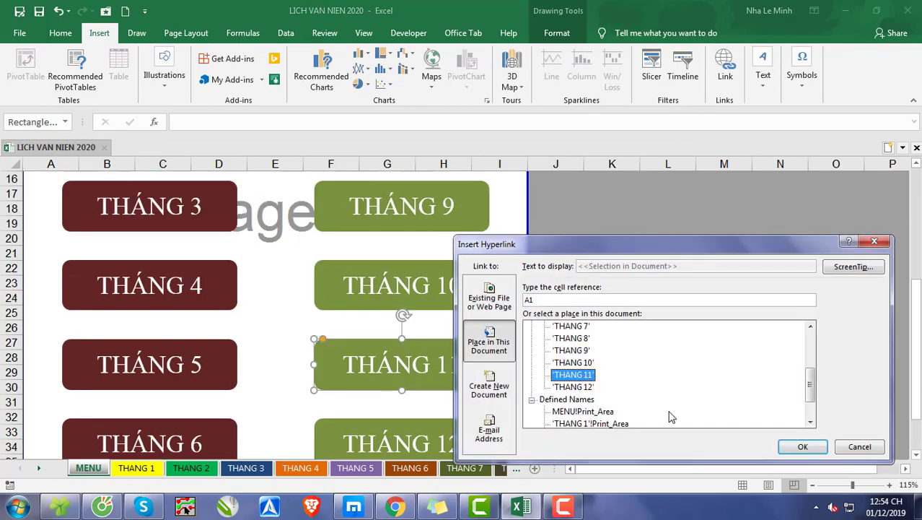
left_click(801, 446)
Step: Hyperlink the THÁNG 12 button on the MENU sheet to cell A1 of the THANG 12 sheet
scroll(621, 262, "down", 1)
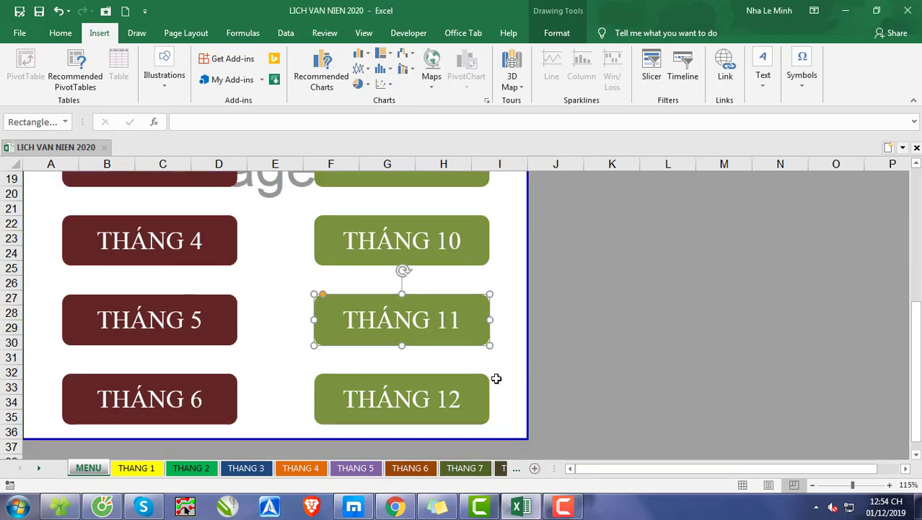
left_click(478, 395)
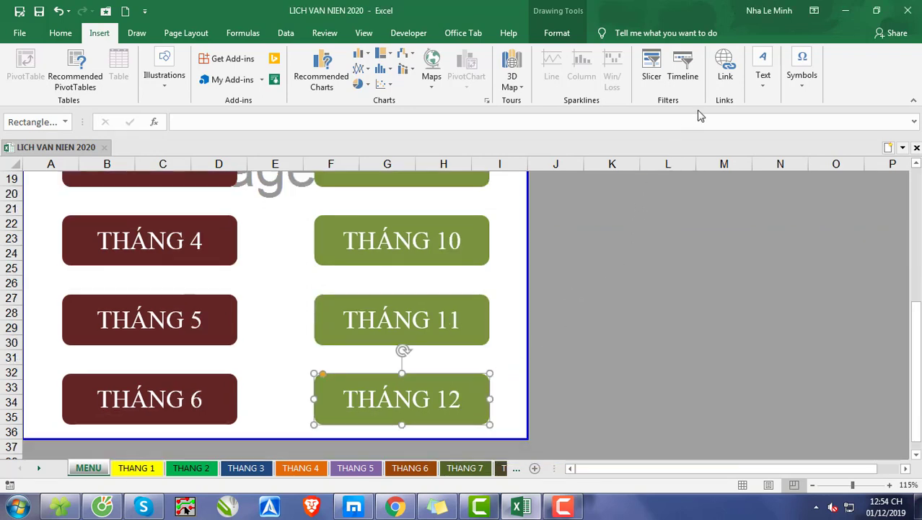
left_click(725, 68)
left_click(570, 386)
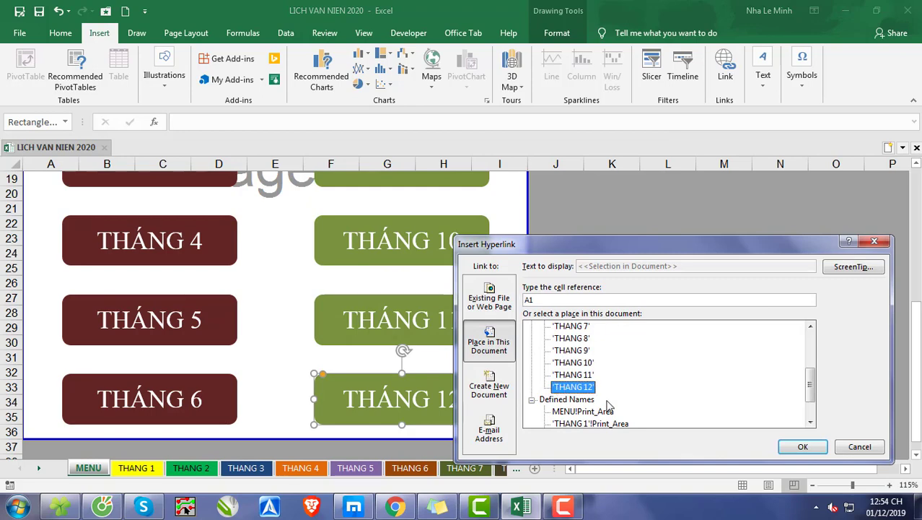
left_click(801, 445)
left_click(703, 394)
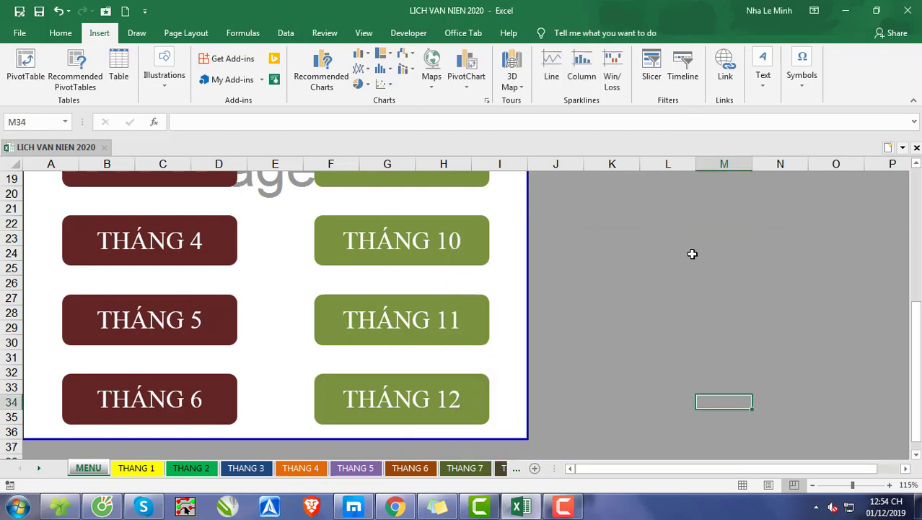
Step: Test the THÁNG 1 and THÁNG 2 links on the MENU sheet, returning through each month sheet's MENU button
scroll(710, 241, "up", 6)
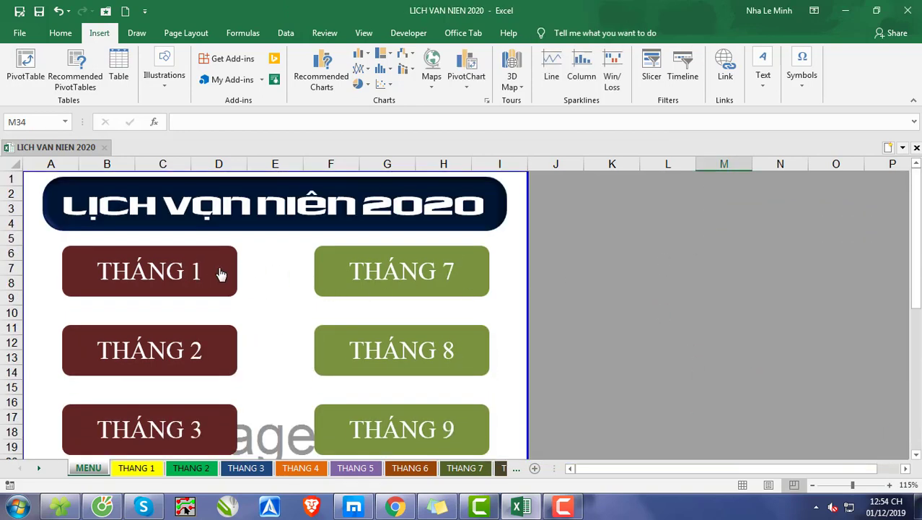
left_click(221, 273)
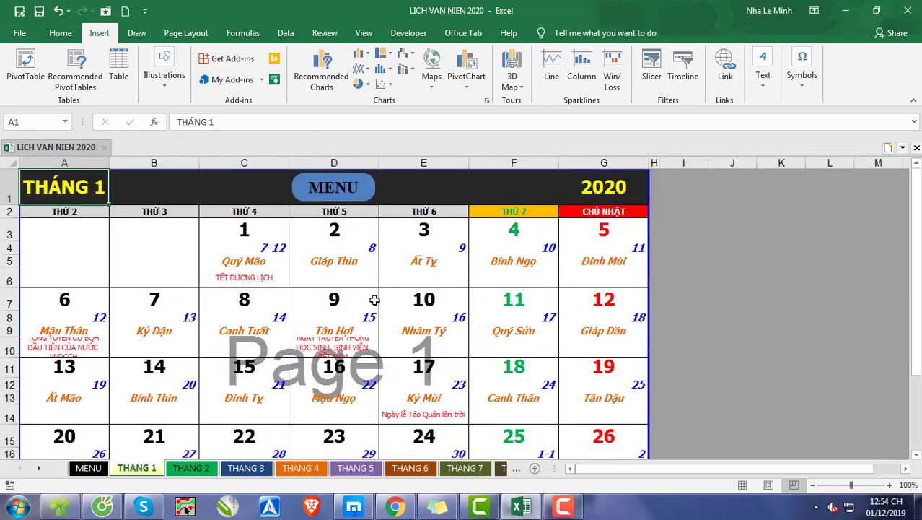
scroll(375, 299, "down", 3)
scroll(377, 299, "up", 3)
left_click(348, 205)
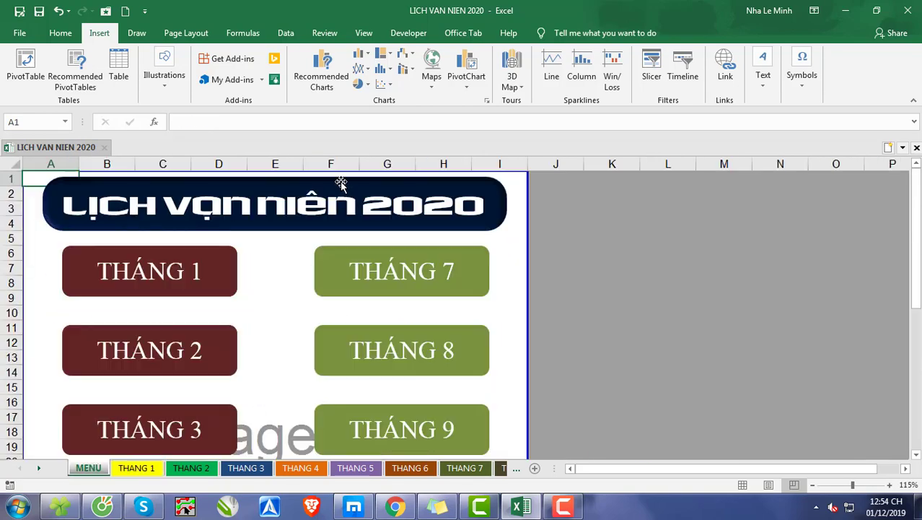
scroll(192, 344, "up", 1, "ctrl")
left_click(192, 344)
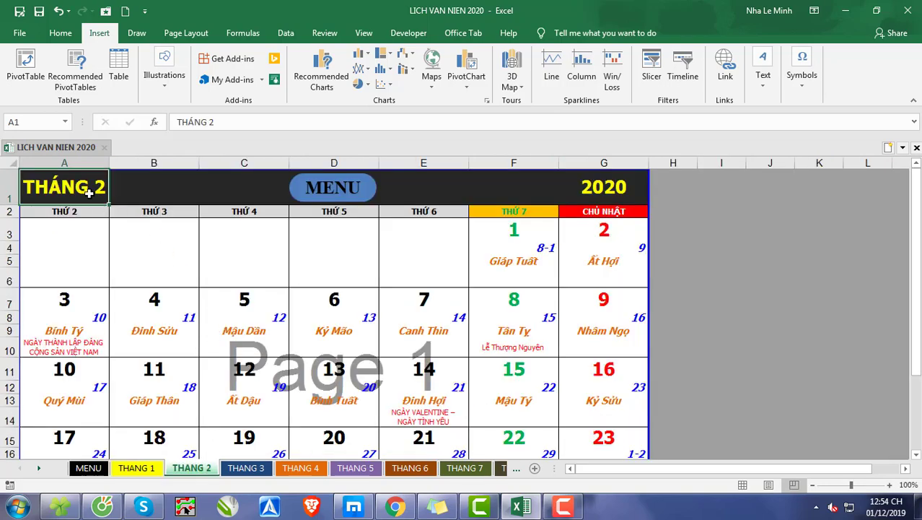
scroll(429, 250, "down", 2)
scroll(431, 272, "up", 2)
left_click(366, 196)
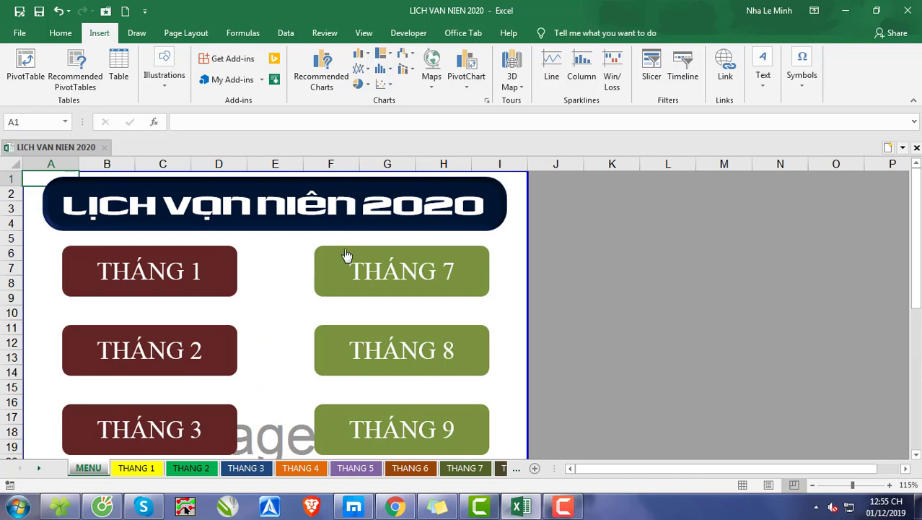
Step: Test the THÁNG 7 and THÁNG 12 links on the MENU sheet, returning through each month sheet's MENU button
scroll(346, 257, "down", 2)
scroll(346, 260, "up", 2)
left_click(386, 261)
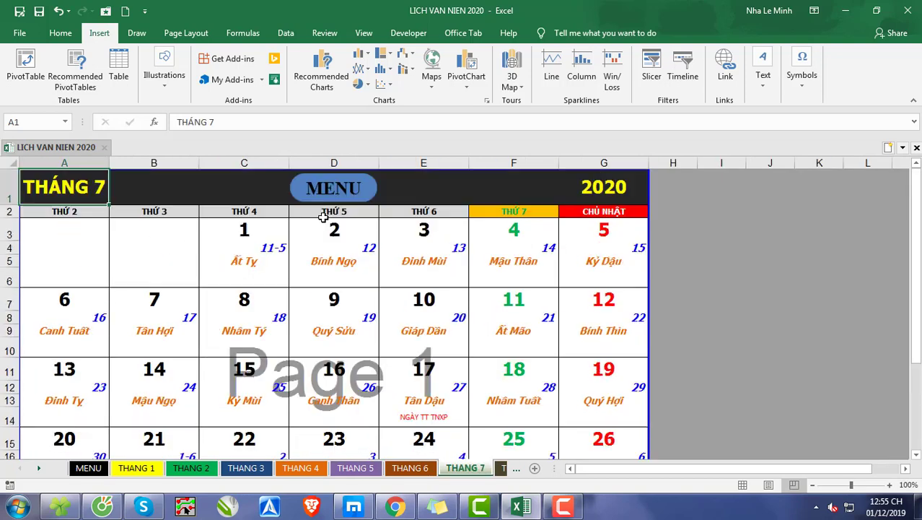
left_click(358, 190)
scroll(366, 208, "down", 7)
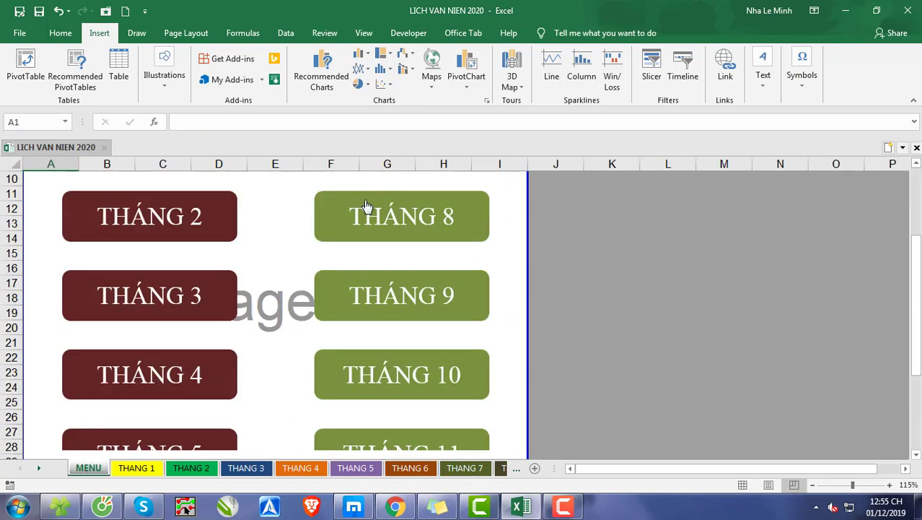
left_click(403, 347)
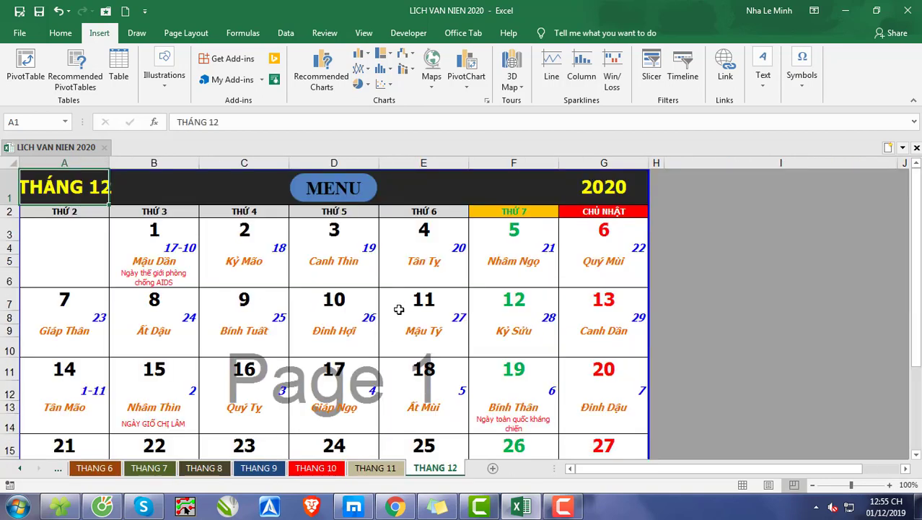
left_click(361, 189)
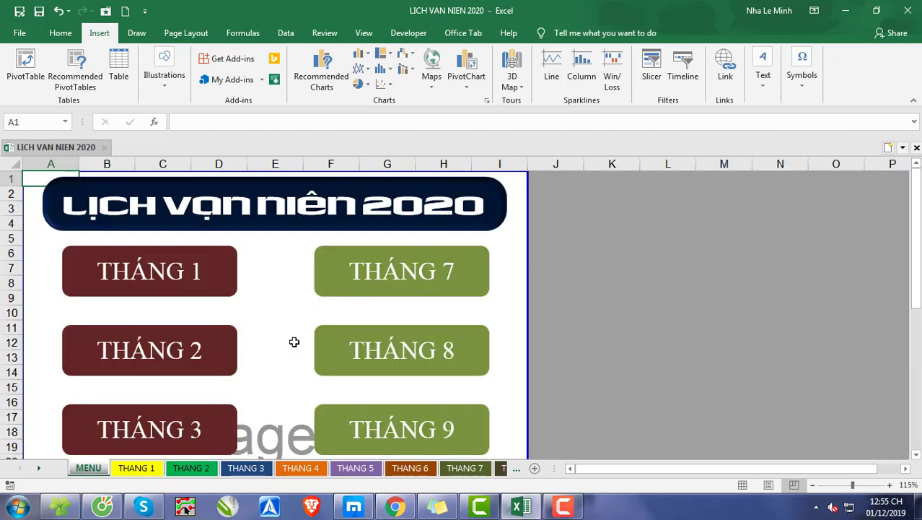
Step: Look over the MENU sheet's buttons and the THANG 1 to THANG 4 sheets, ending back on the MENU sheet
scroll(409, 298, "down", 3)
scroll(409, 298, "down", 4)
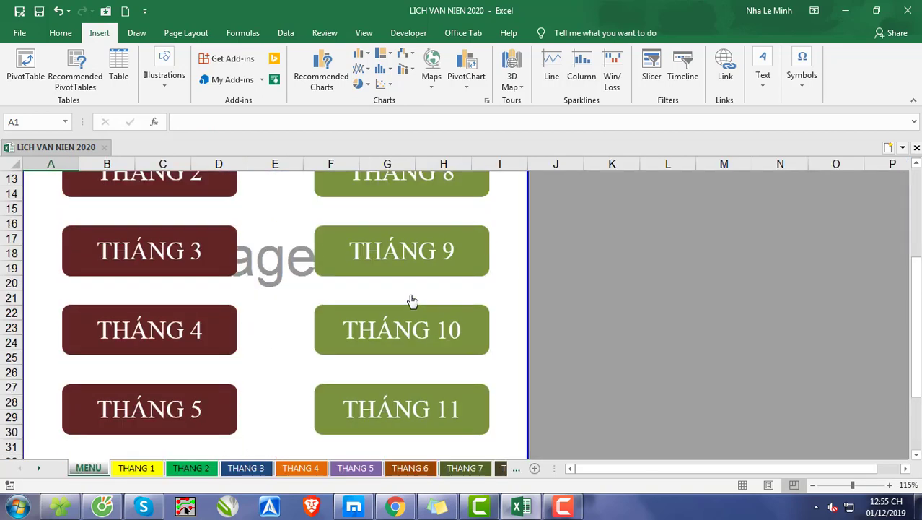
scroll(412, 302, "up", 4)
scroll(412, 301, "up", 3)
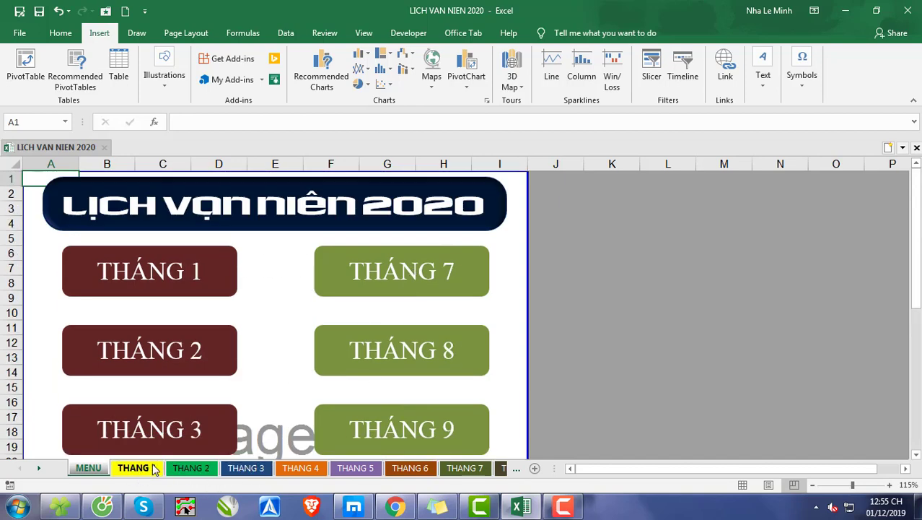
left_click(153, 467)
left_click(191, 468)
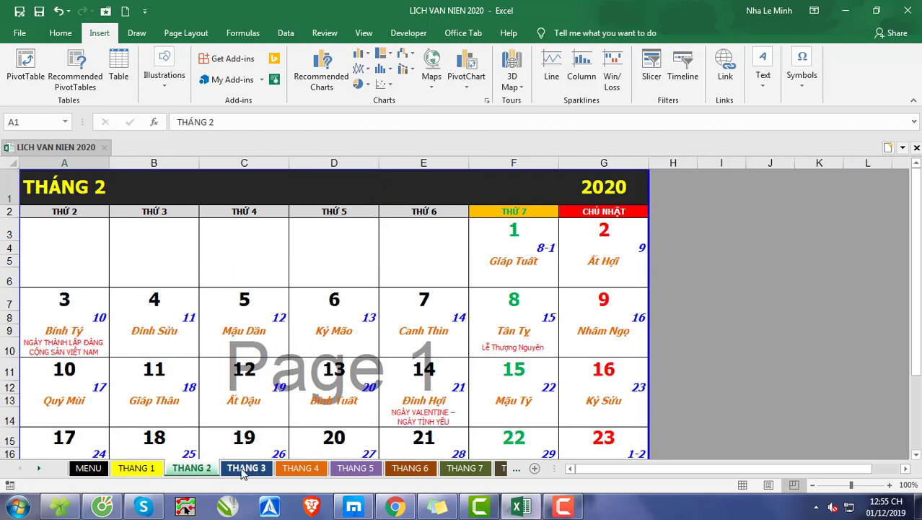
left_click(246, 468)
left_click(303, 469)
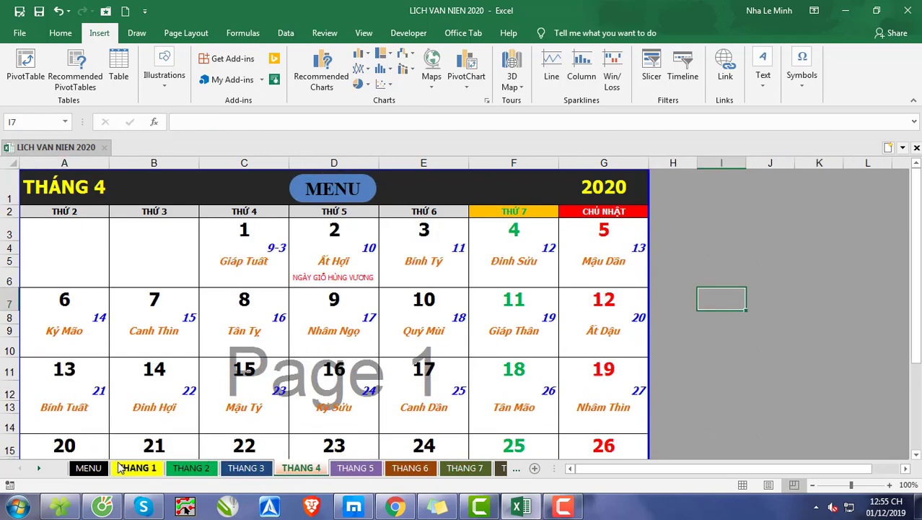
left_click(89, 468)
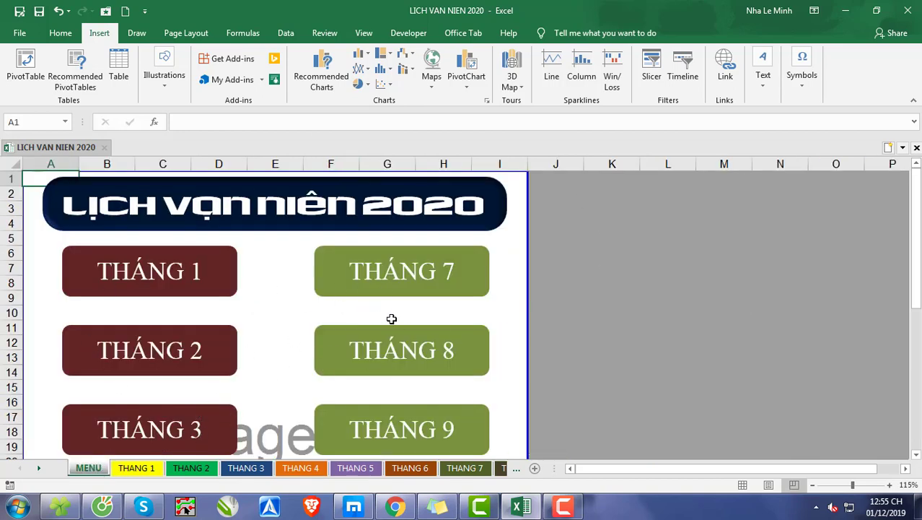
scroll(391, 318, "down", 5)
scroll(397, 332, "up", 7)
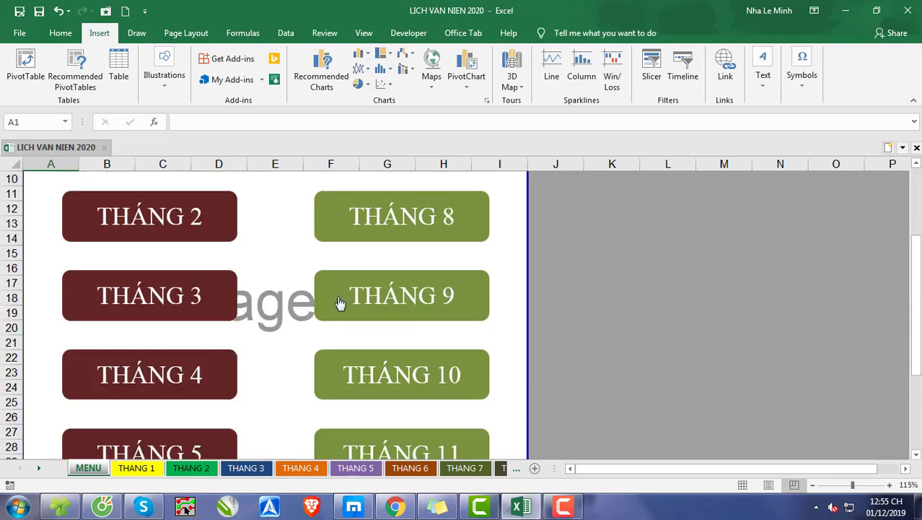
Step: Hide the sheet tabs of the LICH VAN NIEN 2020 workbook in the advanced Excel options
left_click(20, 33)
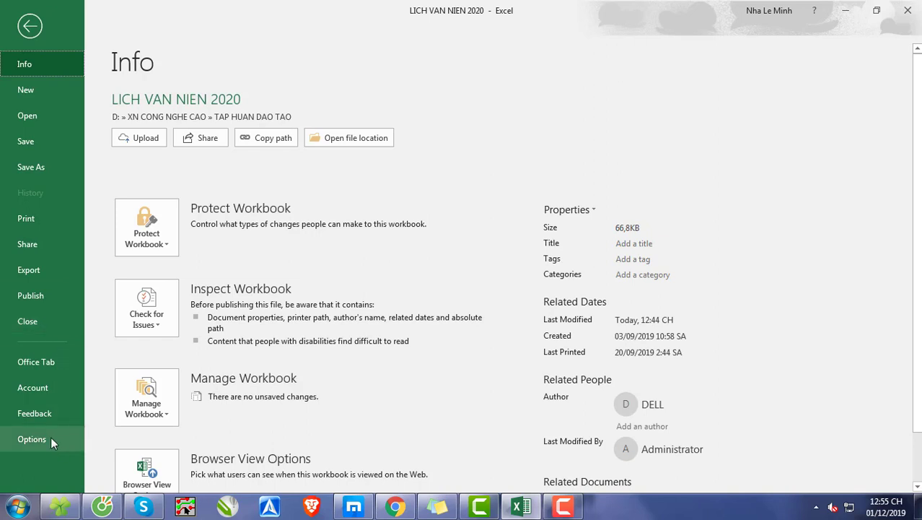
left_click(32, 439)
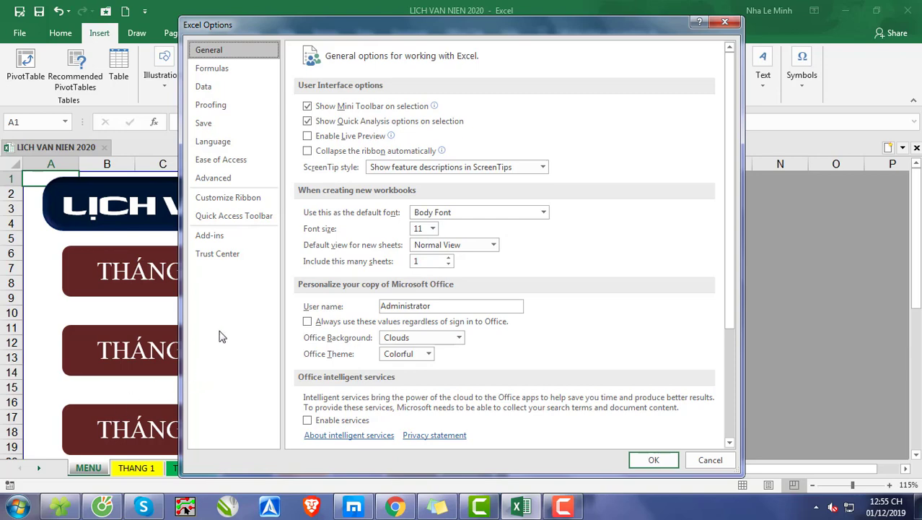
left_click(218, 183)
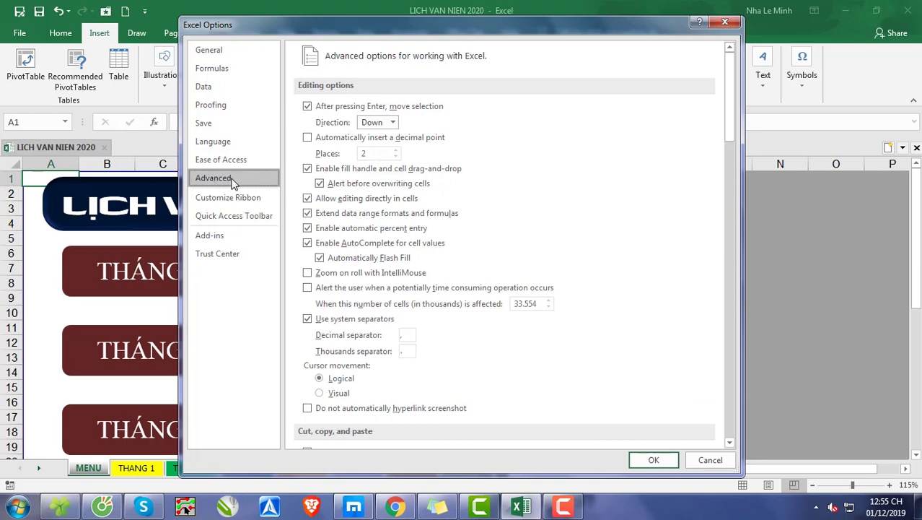
left_click(729, 443)
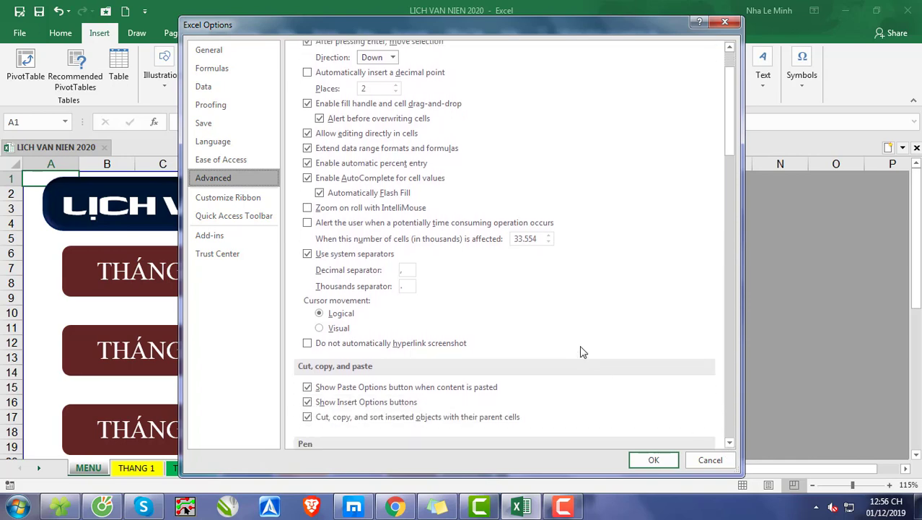
scroll(582, 351, "down", 5)
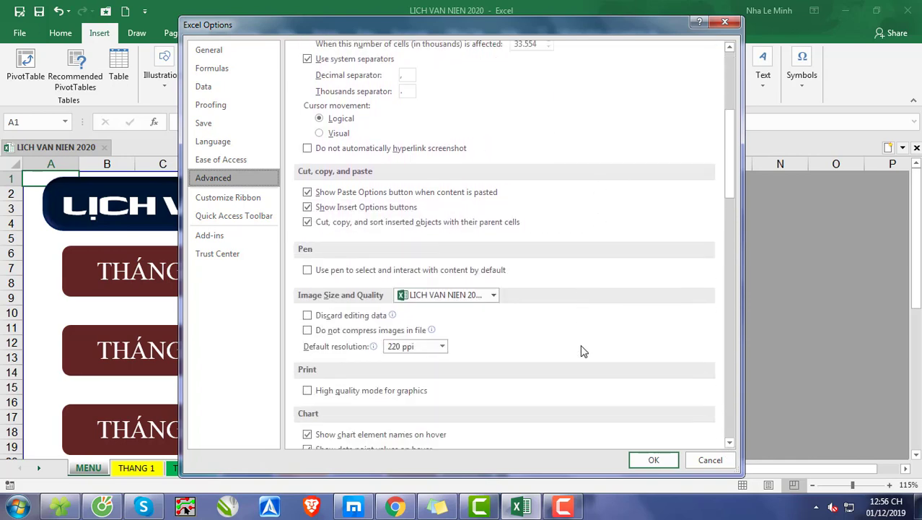
scroll(582, 351, "down", 4)
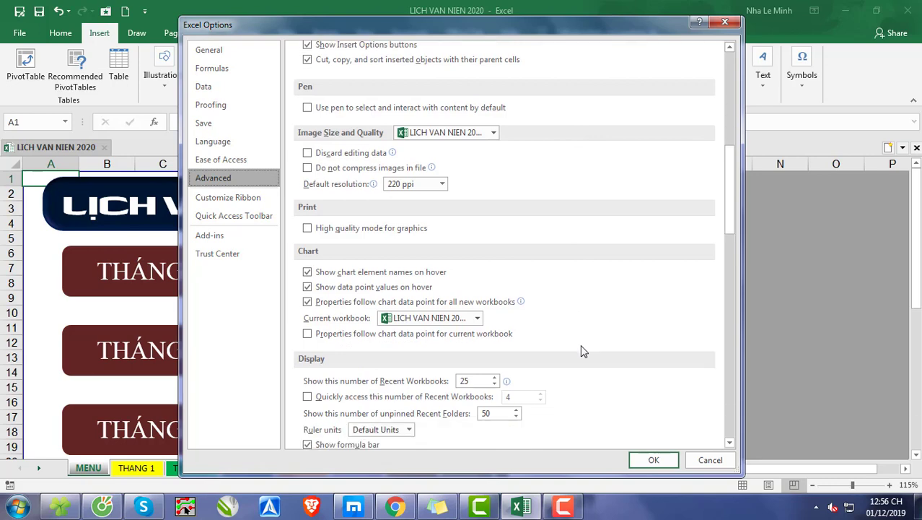
scroll(583, 350, "down", 5)
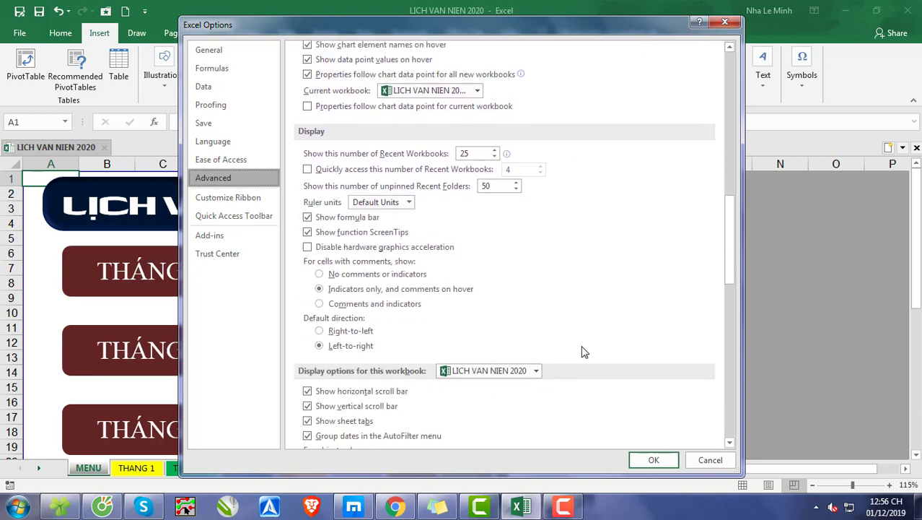
scroll(583, 350, "down", 5)
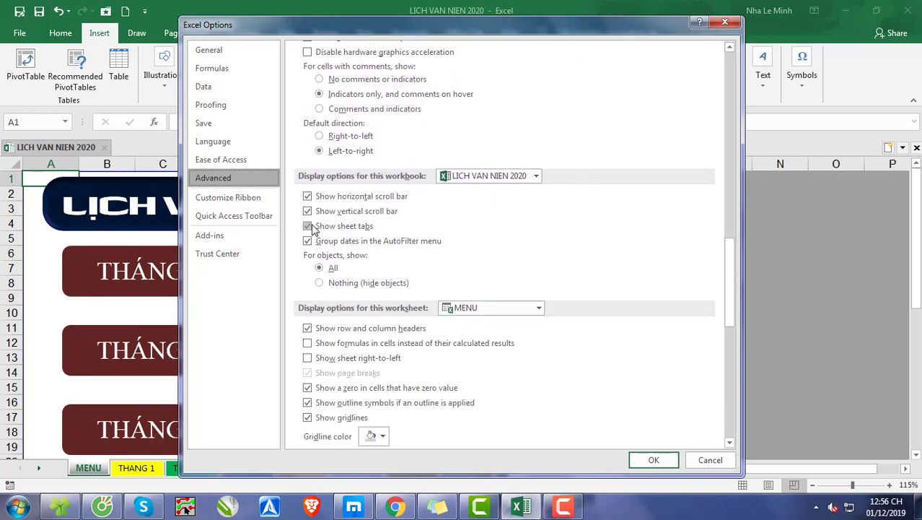
left_click(359, 229)
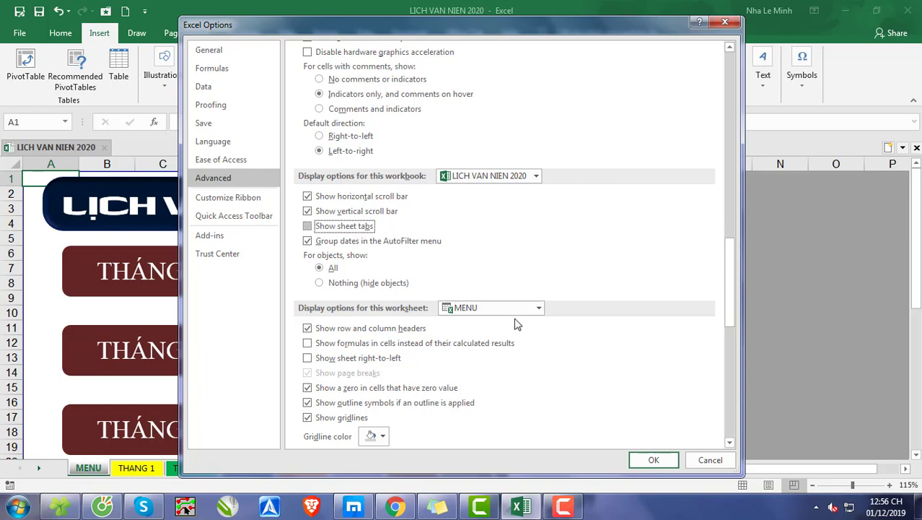
left_click(650, 460)
left_click(578, 326)
scroll(366, 427, "down", 2)
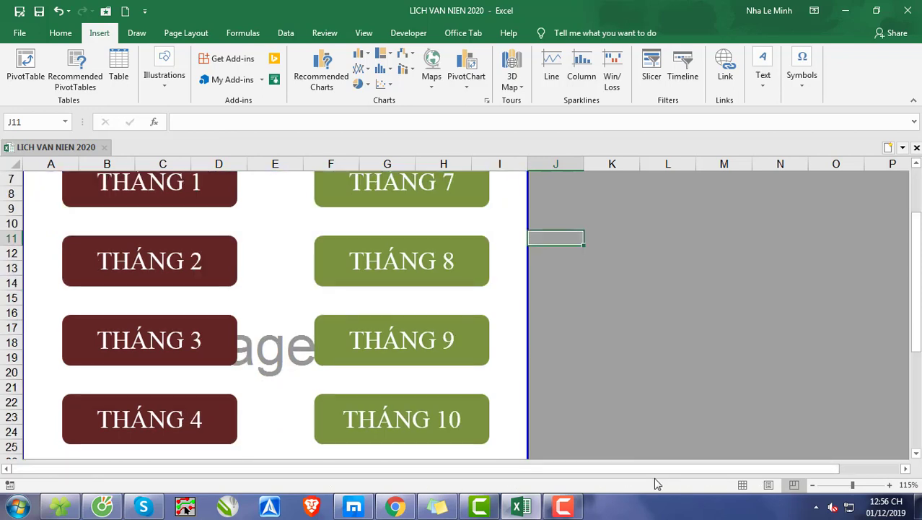
left_click_drag(577, 471, 245, 485)
Step: With the sheet tabs hidden, test the THÁNG 1 and THÁNG 7 links and return to MENU through each sheet's MENU button
scroll(231, 336, "up", 2)
left_click(169, 284)
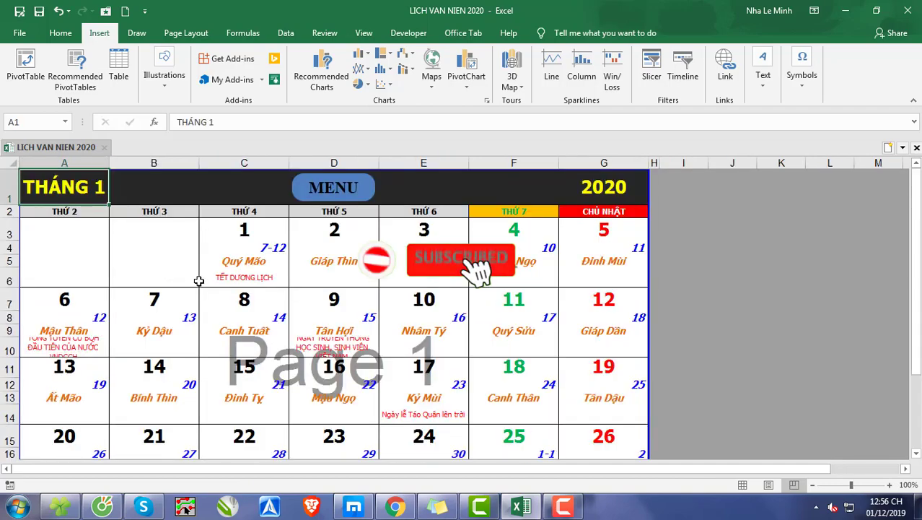
scroll(332, 375, "down", 4)
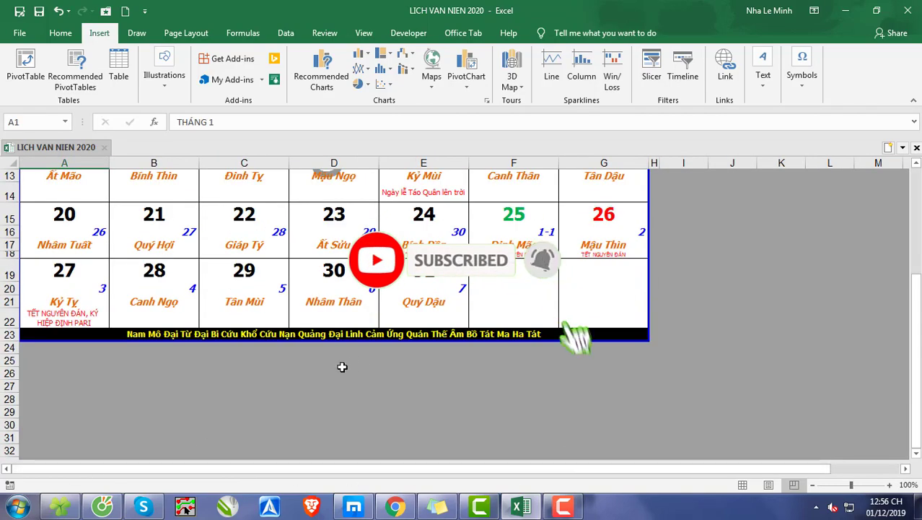
scroll(179, 321, "up", 4)
left_click(319, 197)
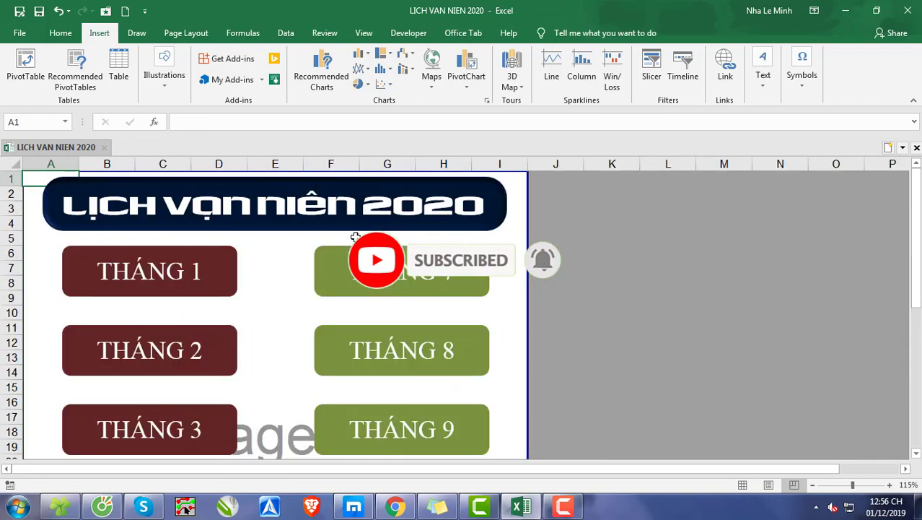
left_click(412, 292)
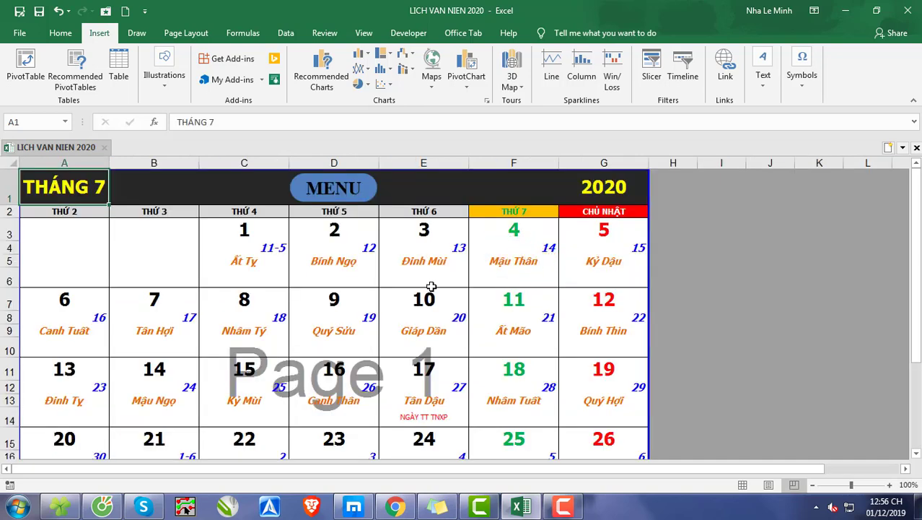
scroll(483, 325, "down", 3)
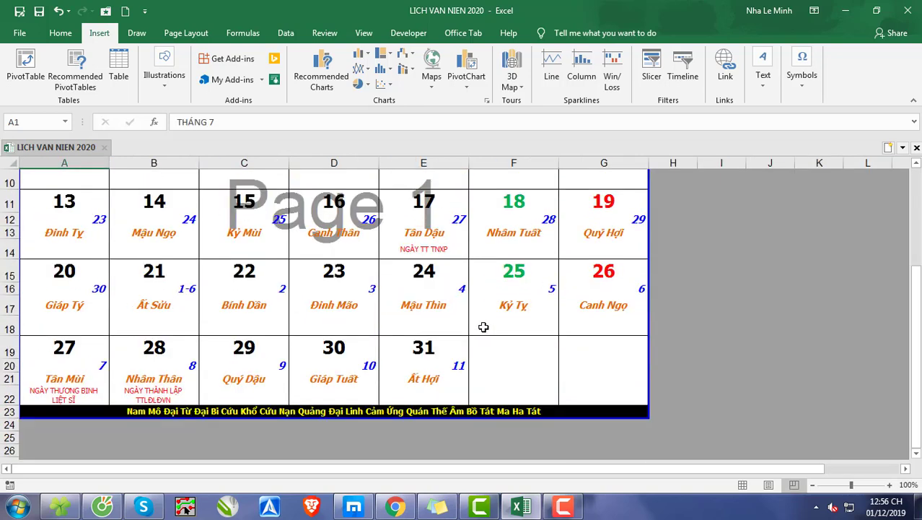
scroll(482, 325, "up", 3)
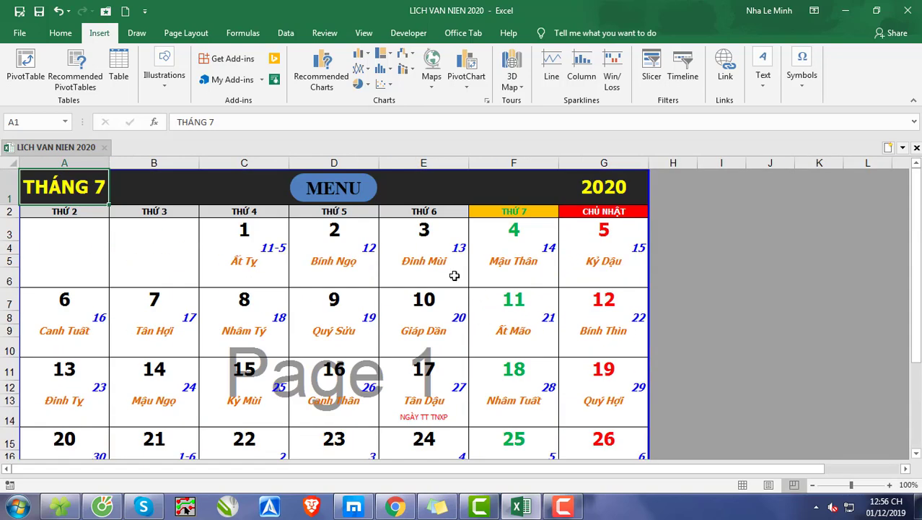
left_click(351, 191)
Step: Test the THÁNG 12 link and its sheet's MENU button, and show the desktop
scroll(393, 224, "down", 7)
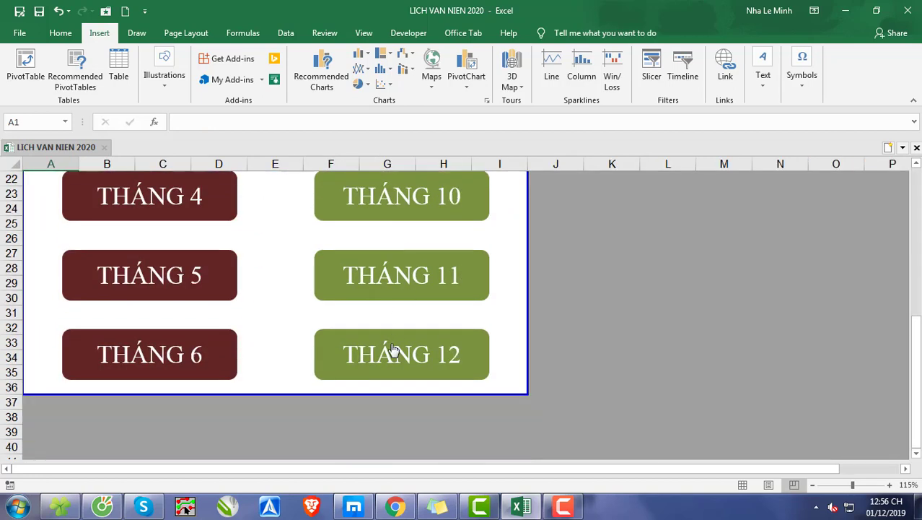
left_click(393, 349)
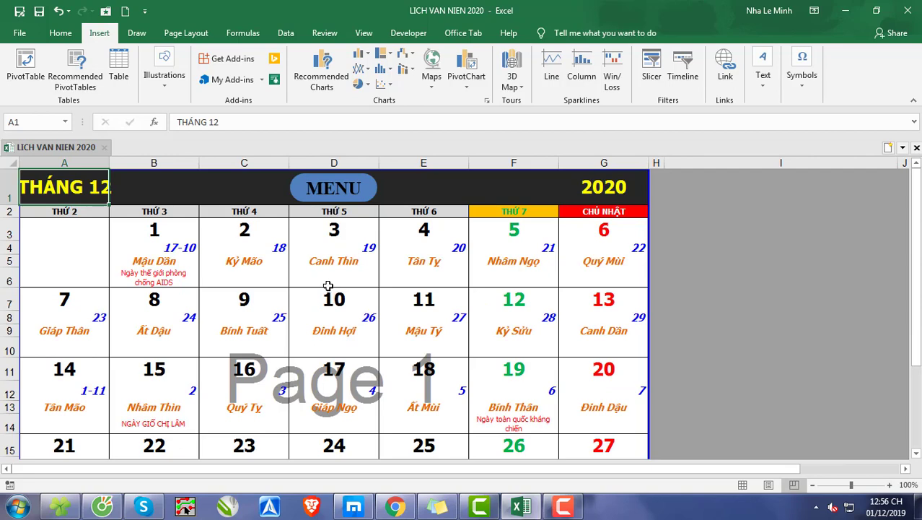
left_click(333, 192)
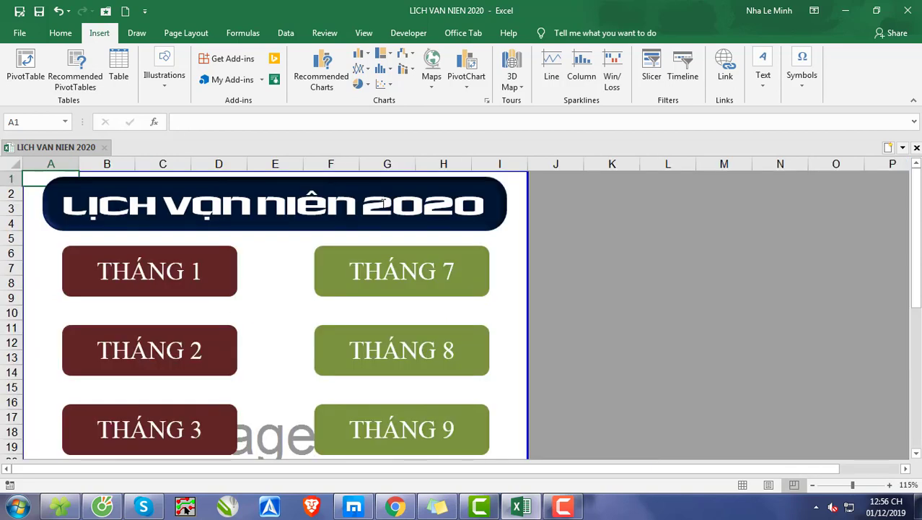
left_click(918, 507)
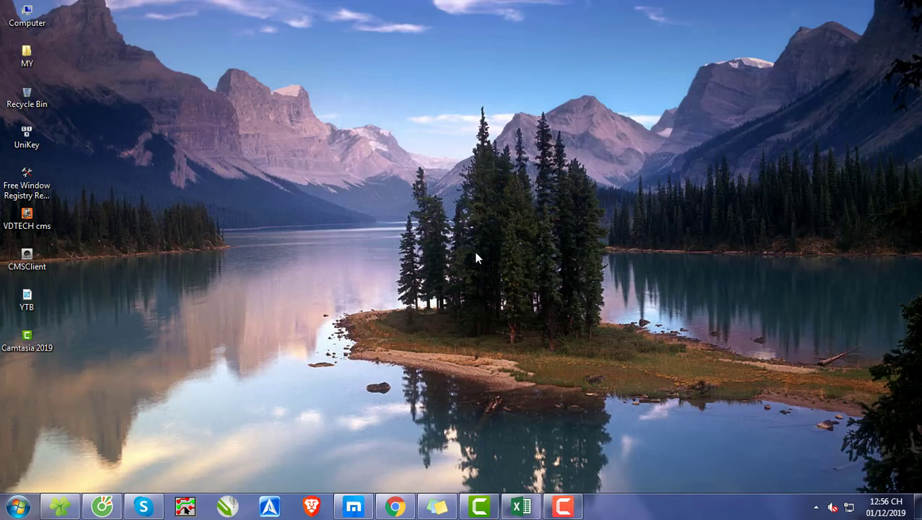